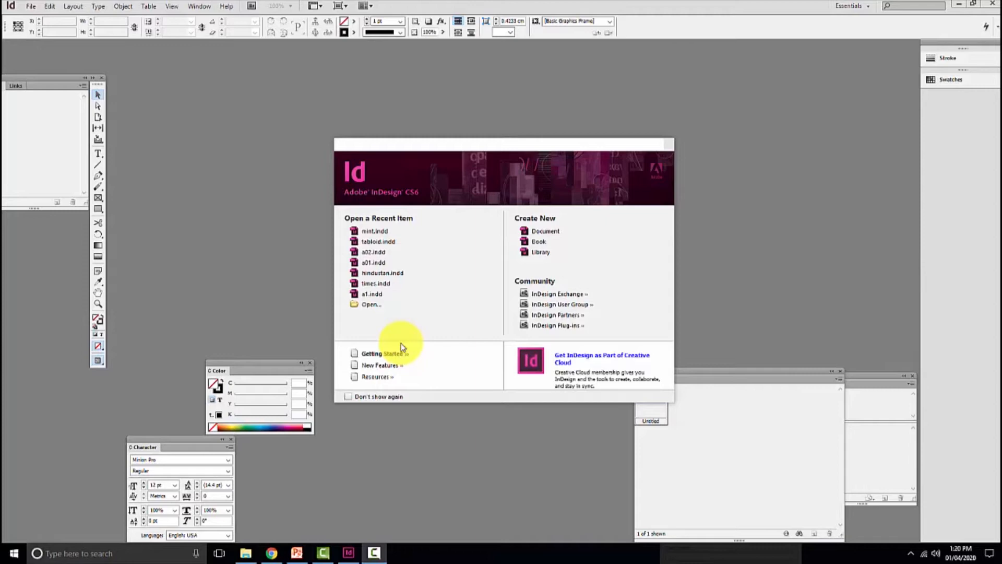
- Create a new print document with the A4 page size
click(546, 233)
click(546, 235)
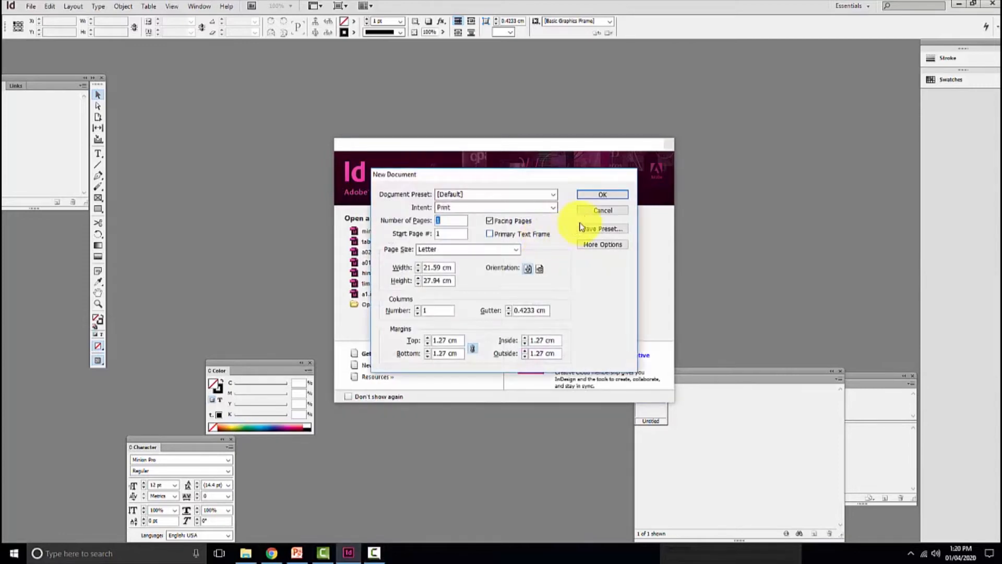
click(503, 249)
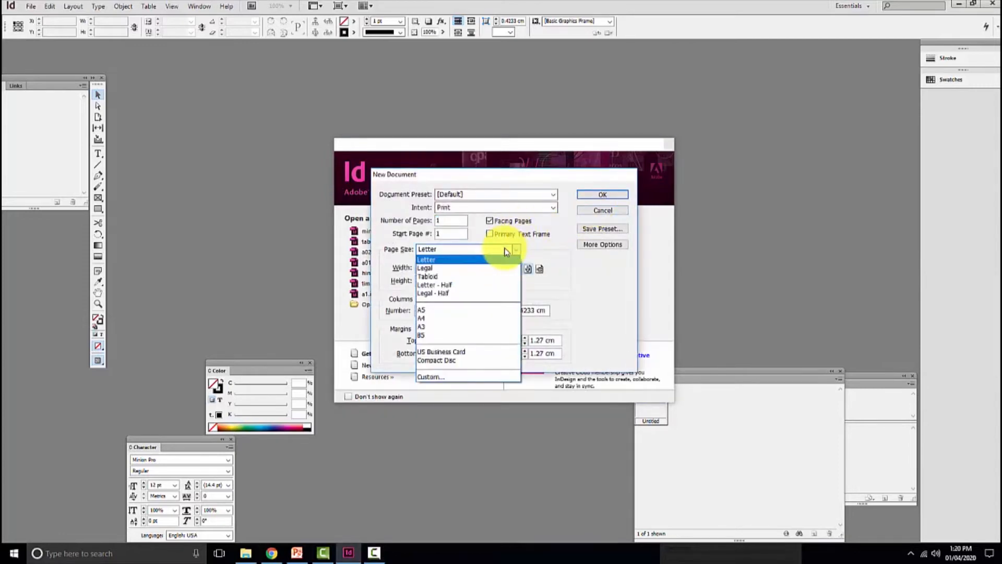
click(478, 318)
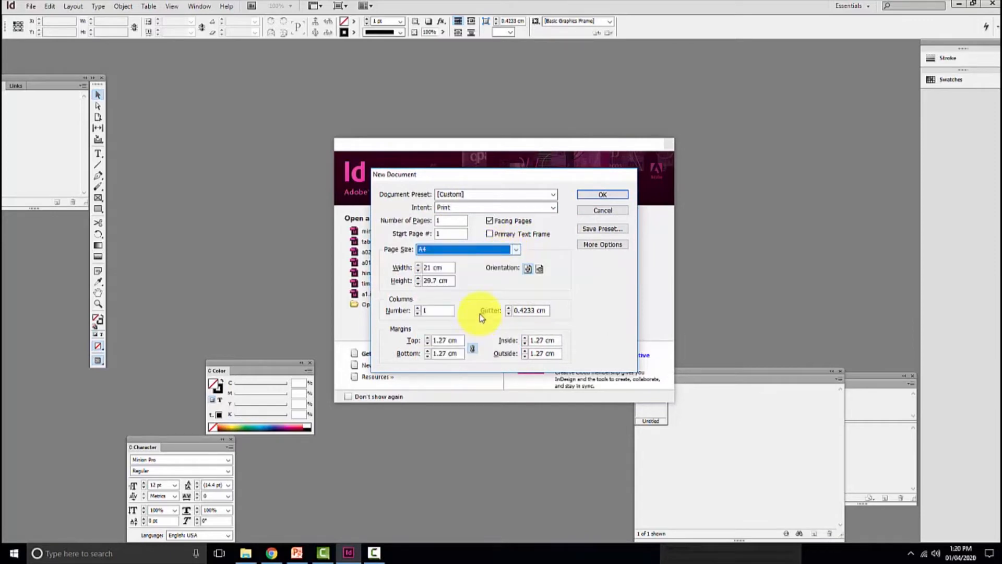
click(607, 196)
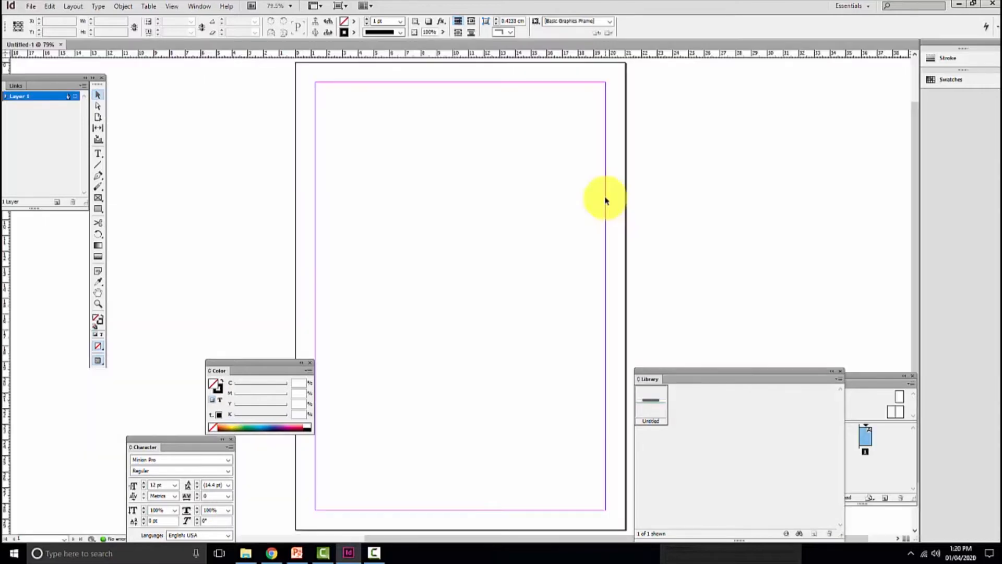
- Close the floating Library, Buttons and Forms, and Text Wrap panels, and place the Pages panel beside the page
click(840, 371)
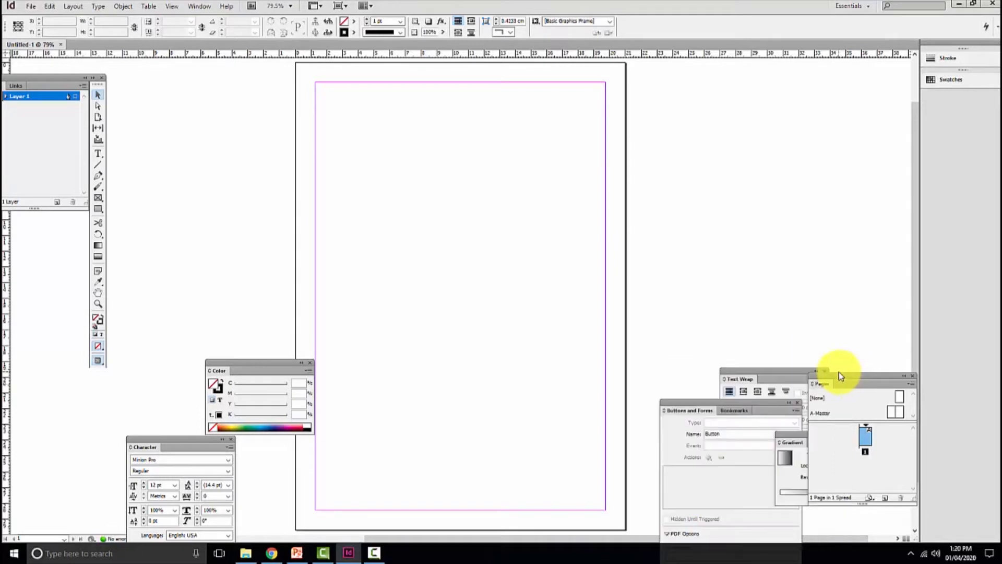
drag(779, 406, 535, 322)
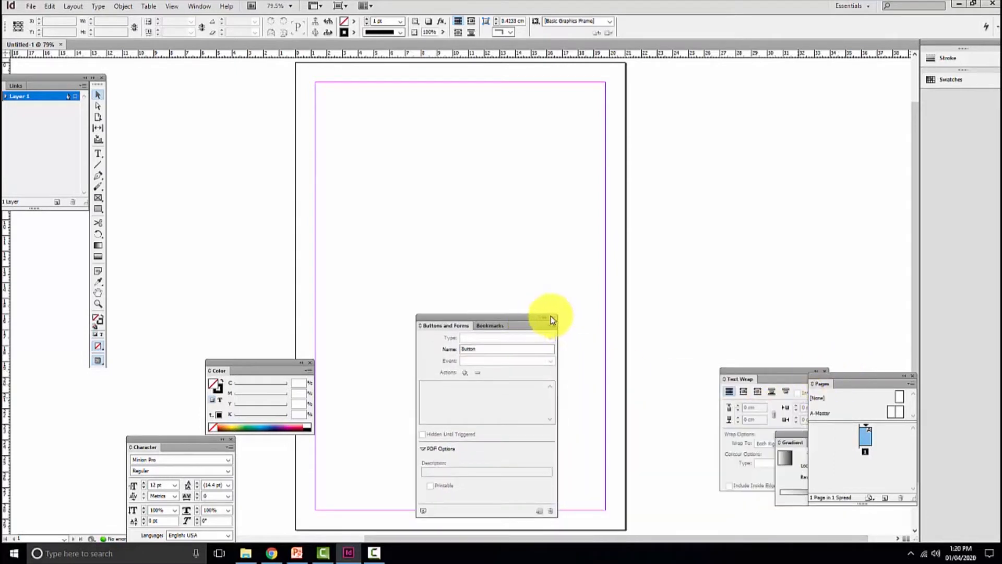
click(553, 317)
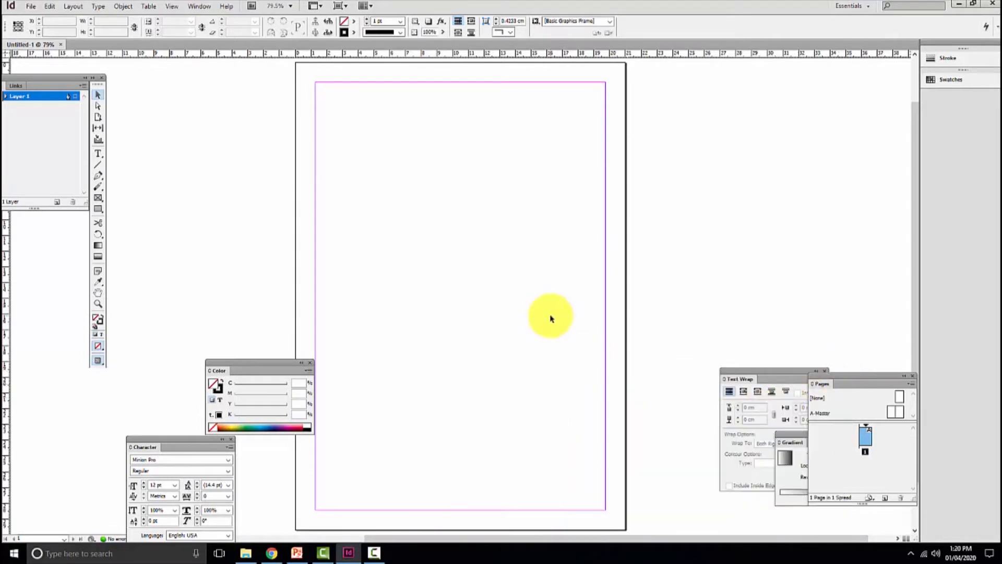
click(769, 378)
click(825, 371)
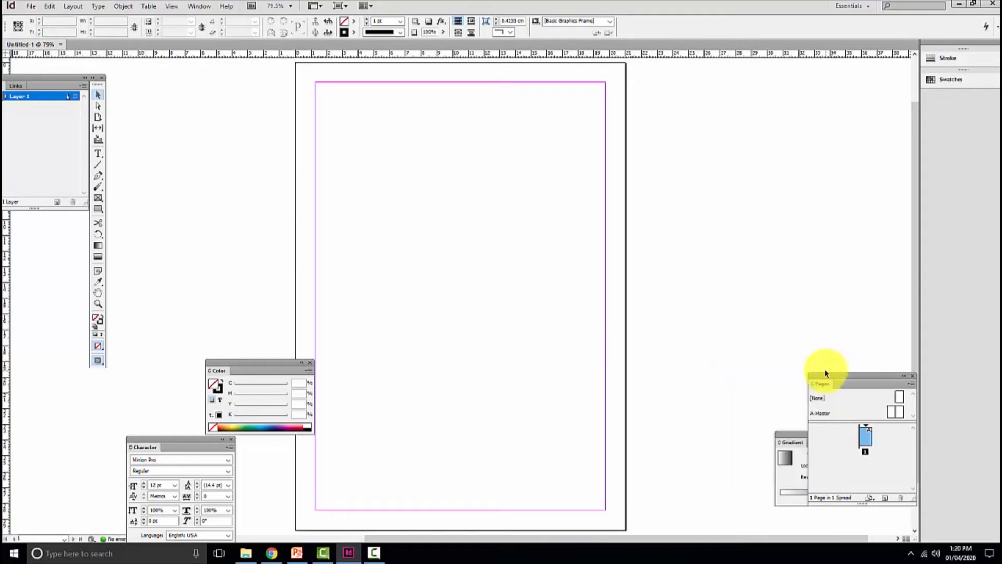
drag(830, 380, 727, 159)
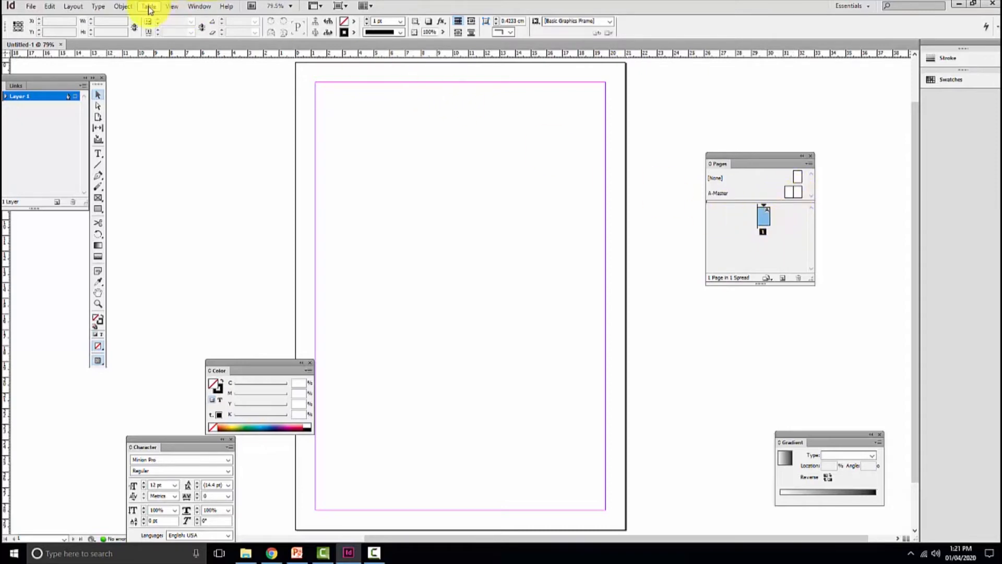
- Add four more pages to the document, one at a time
click(73, 6)
mouse_move(84, 18)
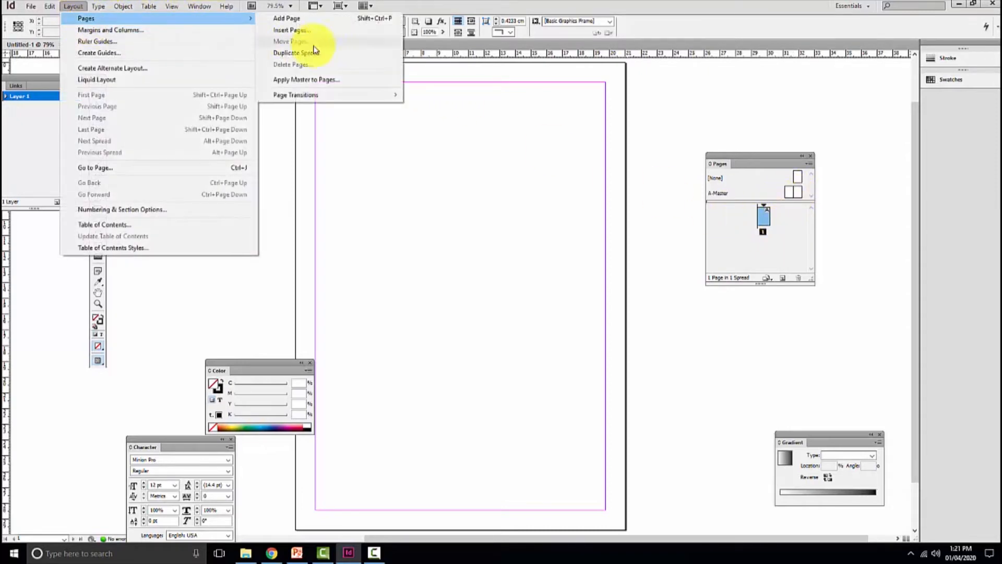
click(290, 19)
click(74, 7)
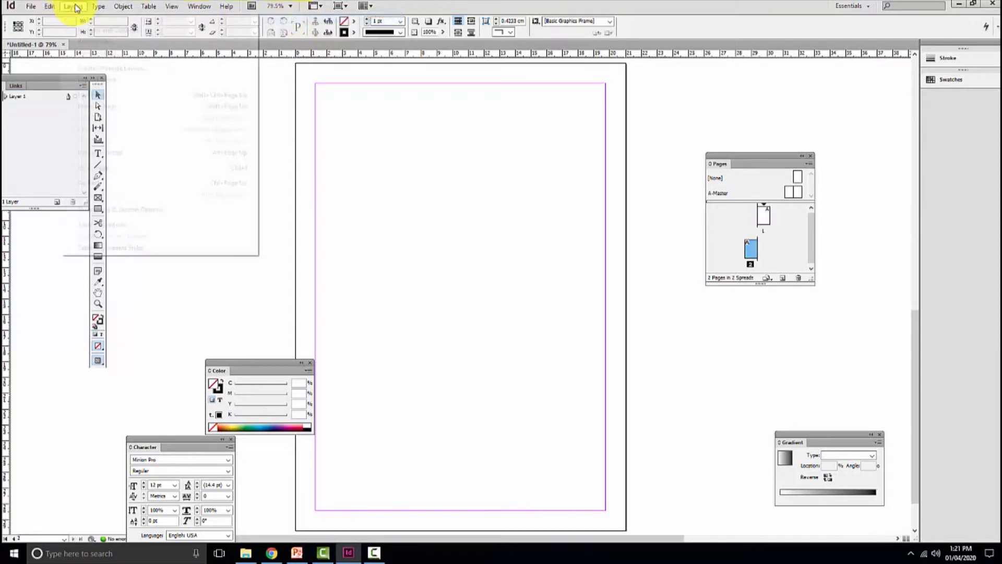
mouse_move(83, 17)
click(368, 18)
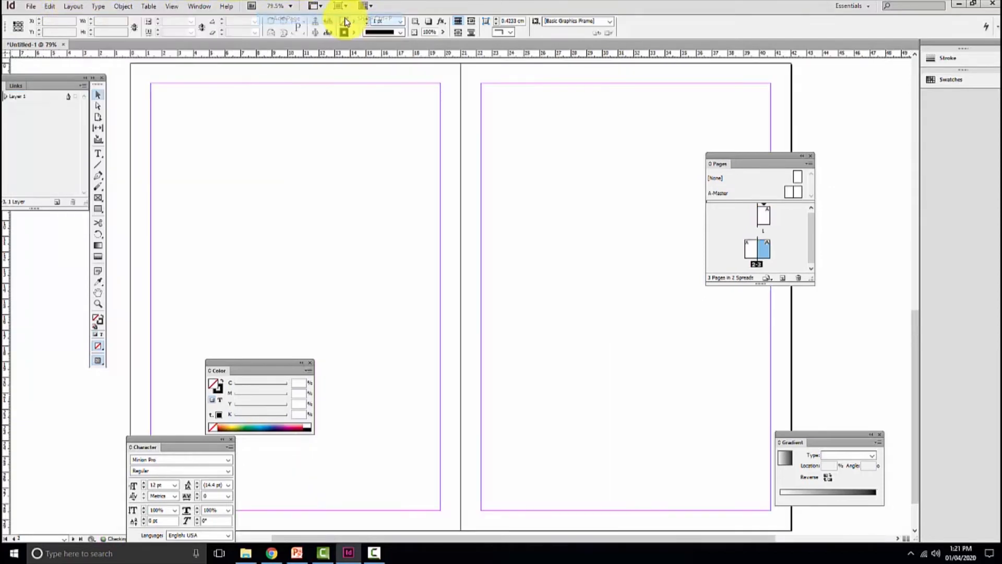
click(67, 6)
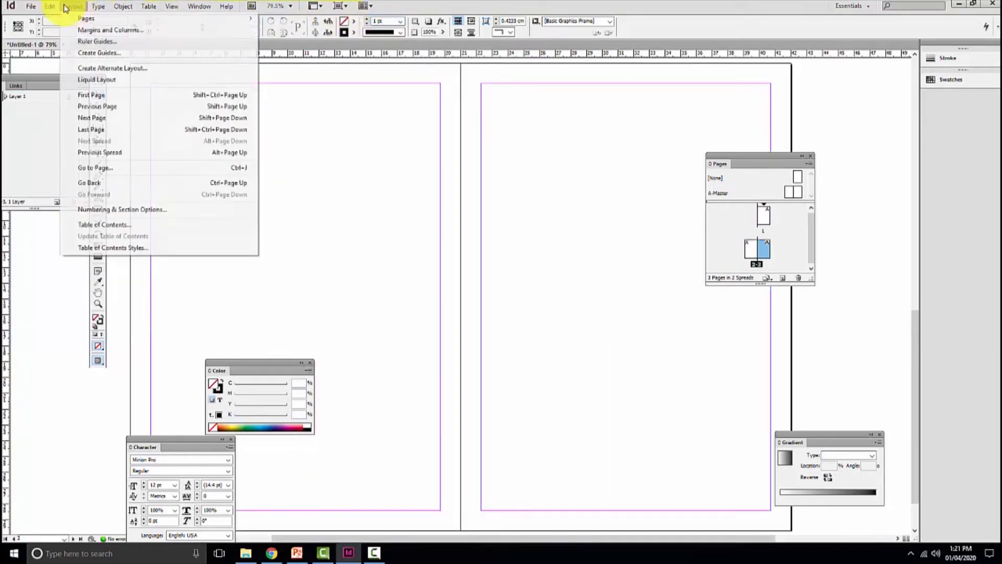
mouse_move(84, 18)
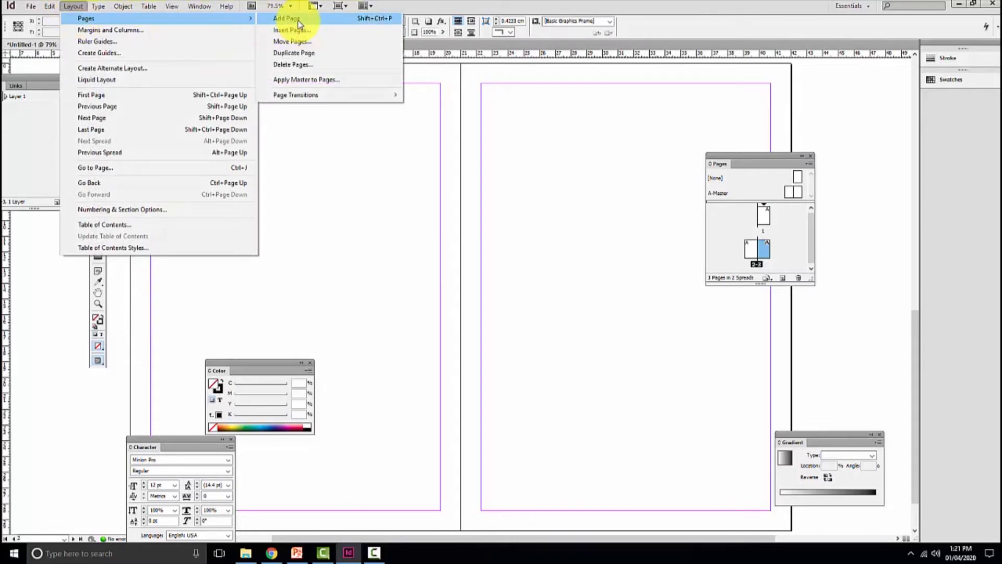
click(299, 20)
click(67, 6)
mouse_move(98, 7)
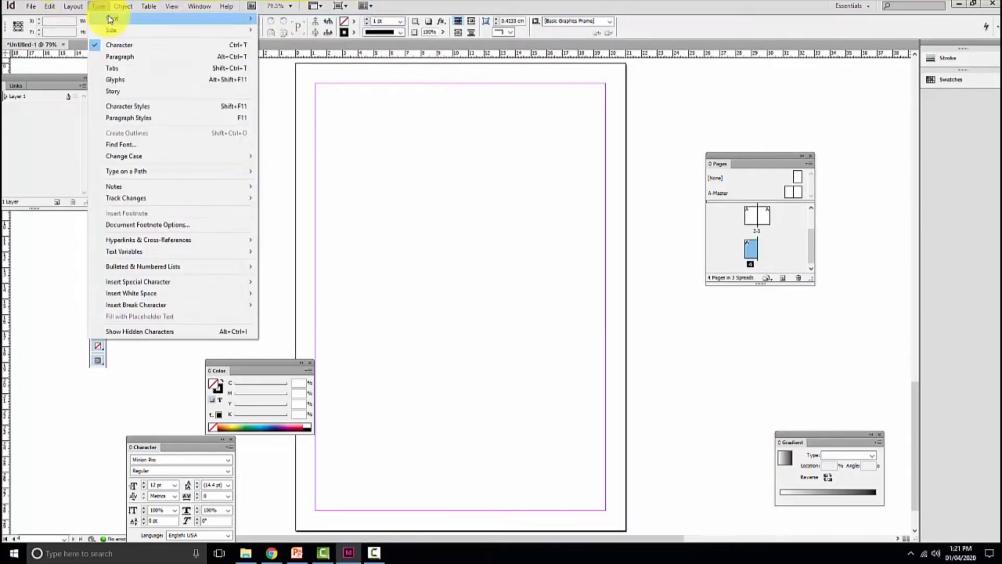
click(288, 21)
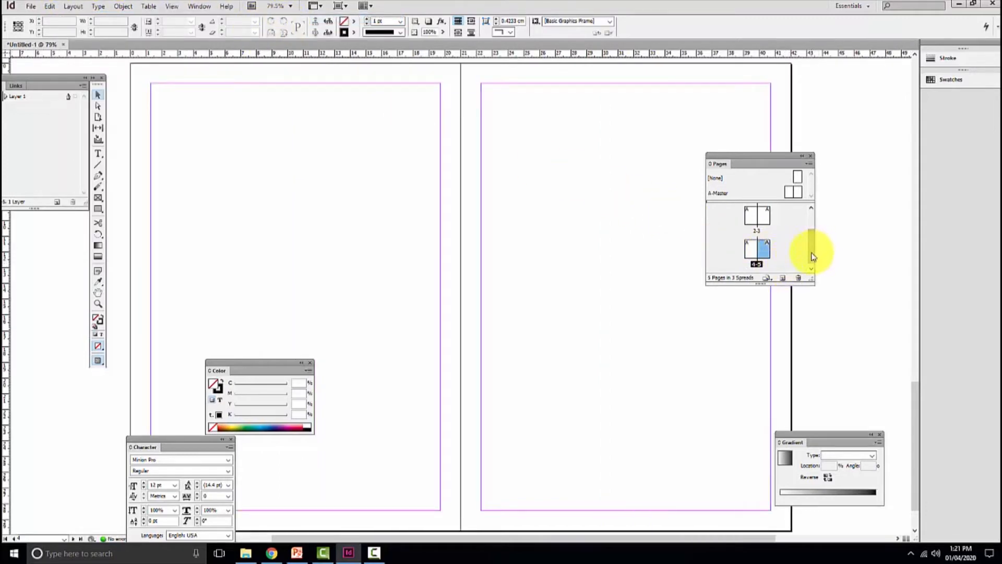
- Review the document's page spreads and open the A-Master spread for editing
drag(812, 253, 785, 240)
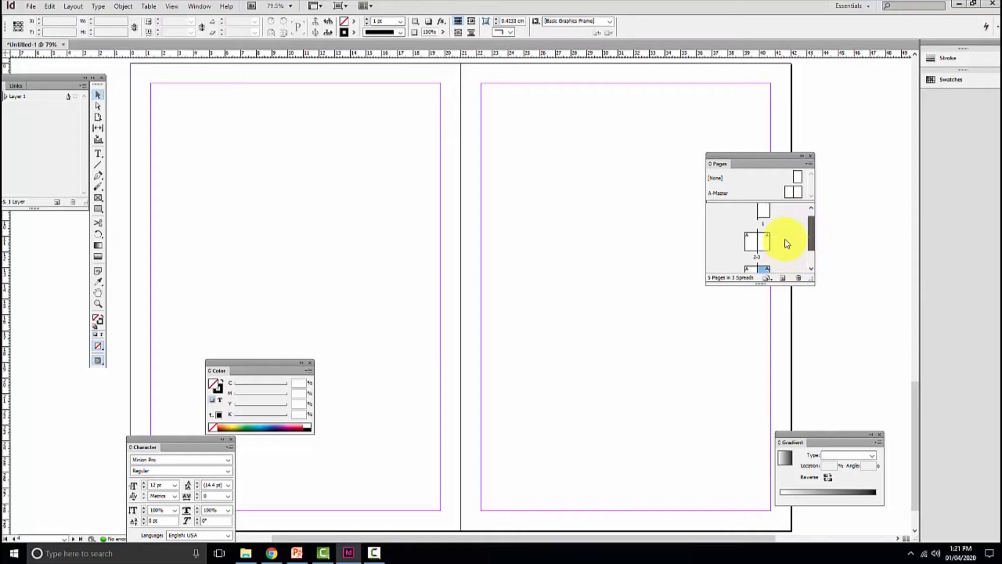
click(758, 225)
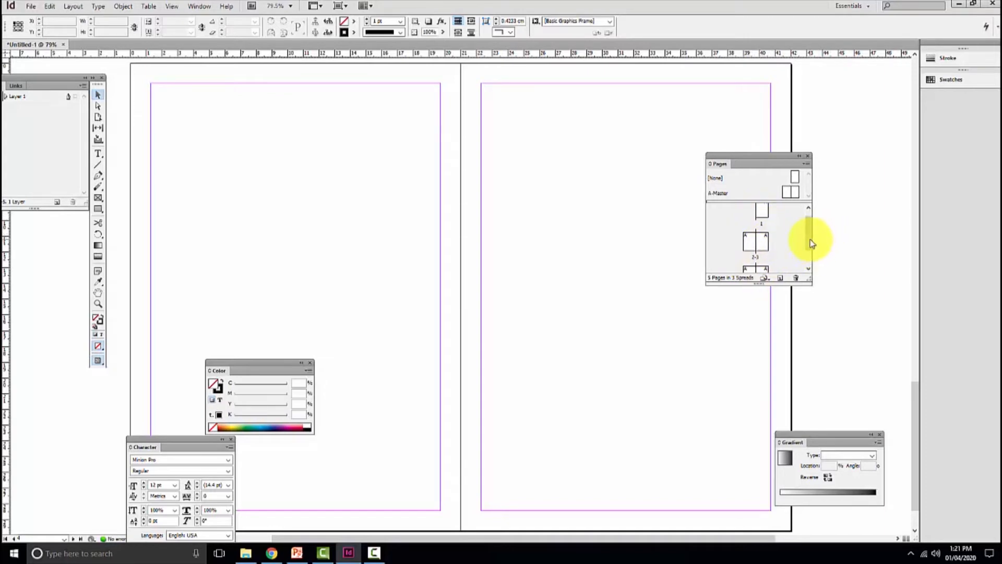
drag(809, 236, 809, 272)
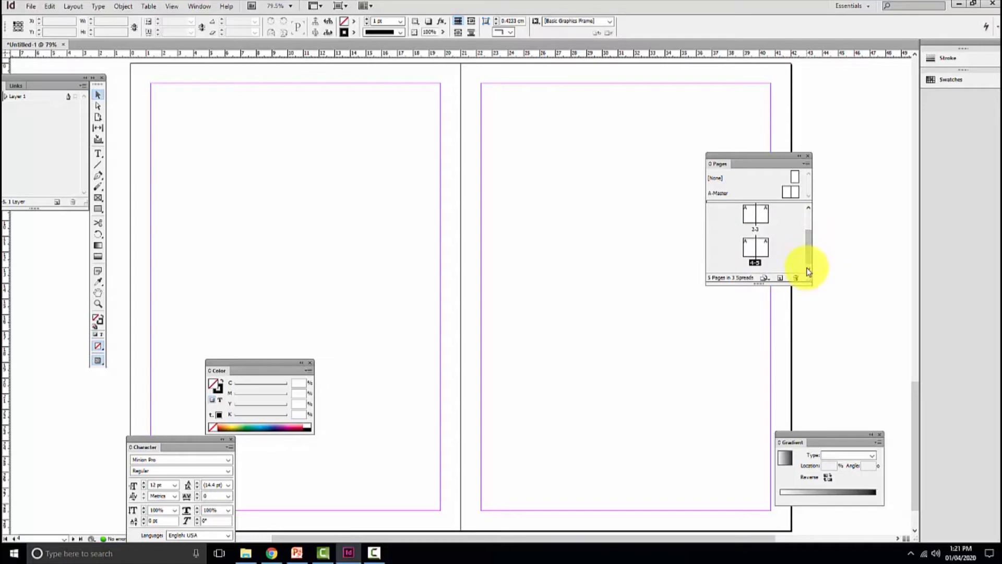
click(785, 195)
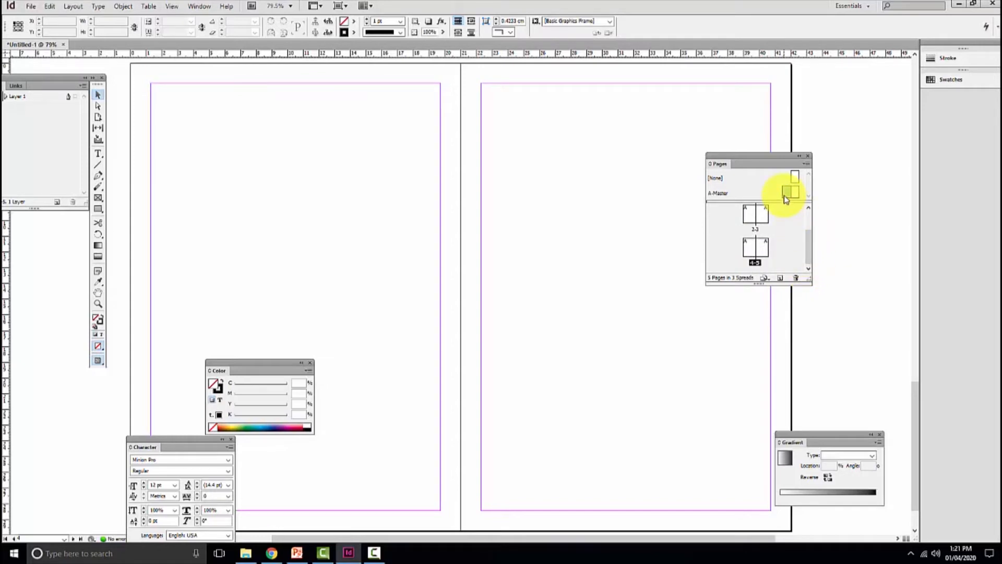
double_click(784, 195)
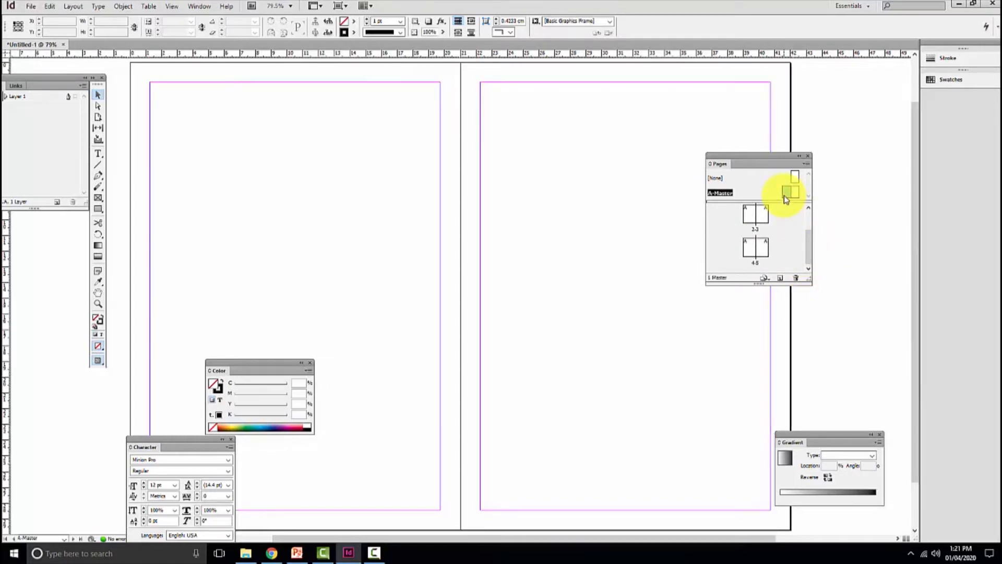
drag(783, 195, 747, 224)
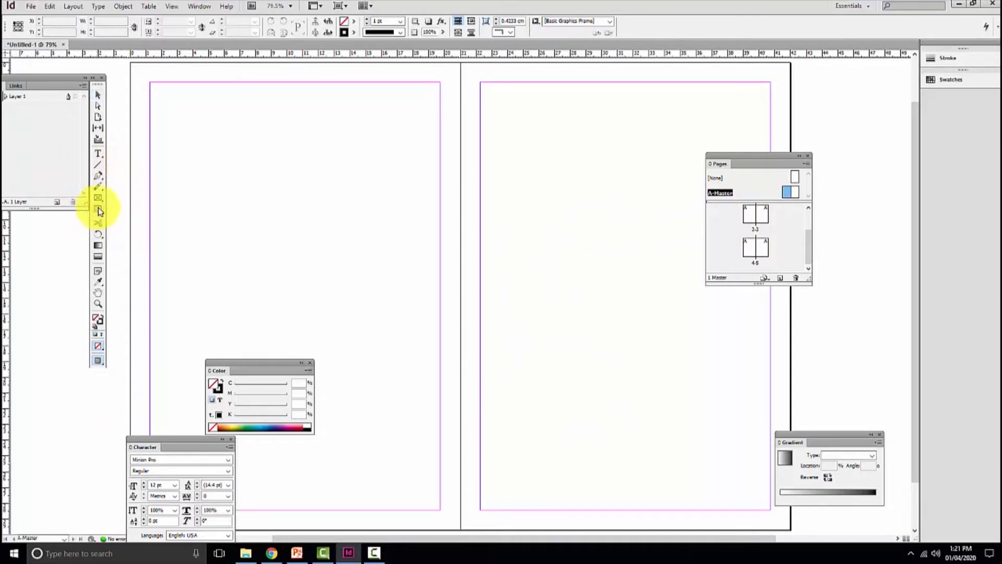
- Draw an ellipse about 12.3 × 14 cm on the right-hand page of A-Master and fill it with light green
drag(98, 208, 133, 220)
drag(538, 178, 730, 396)
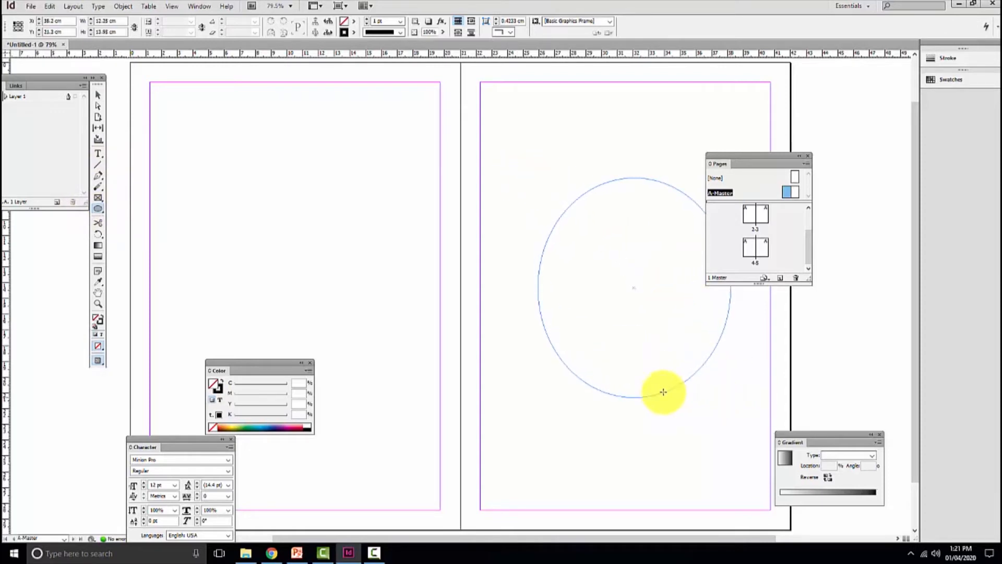
click(245, 426)
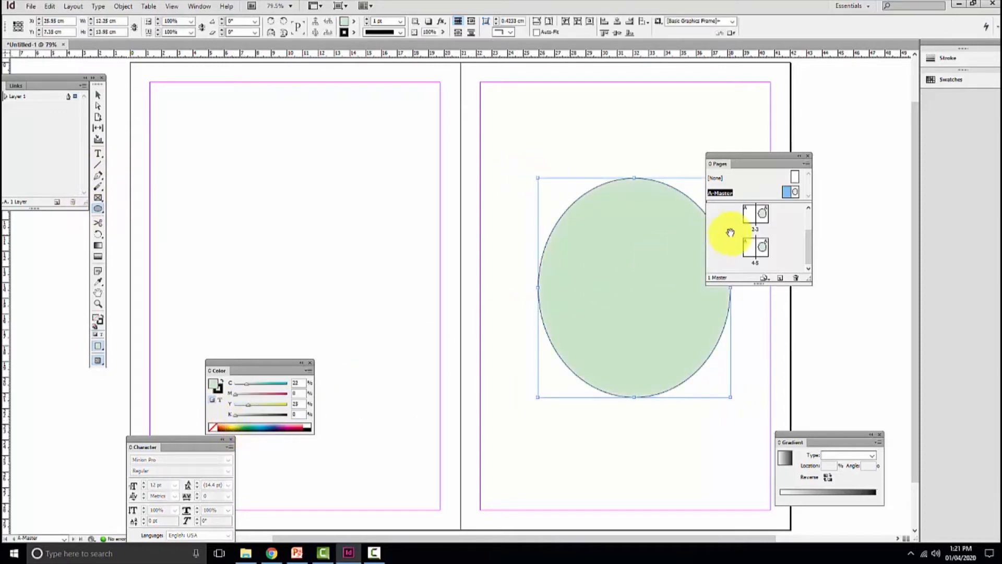
- Open page 3 and check how the master ellipse appears on it
click(763, 217)
double_click(763, 219)
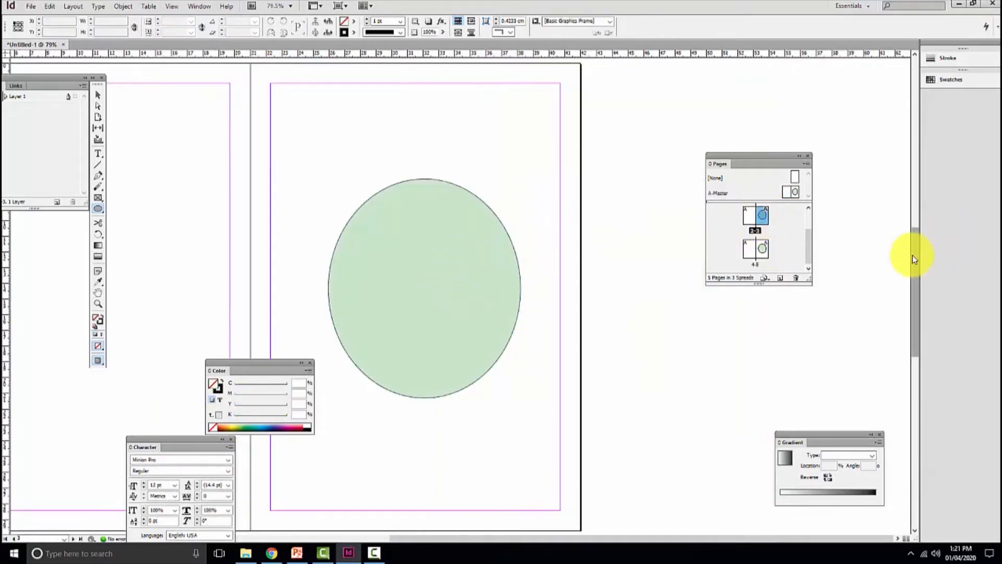
drag(913, 258, 924, 399)
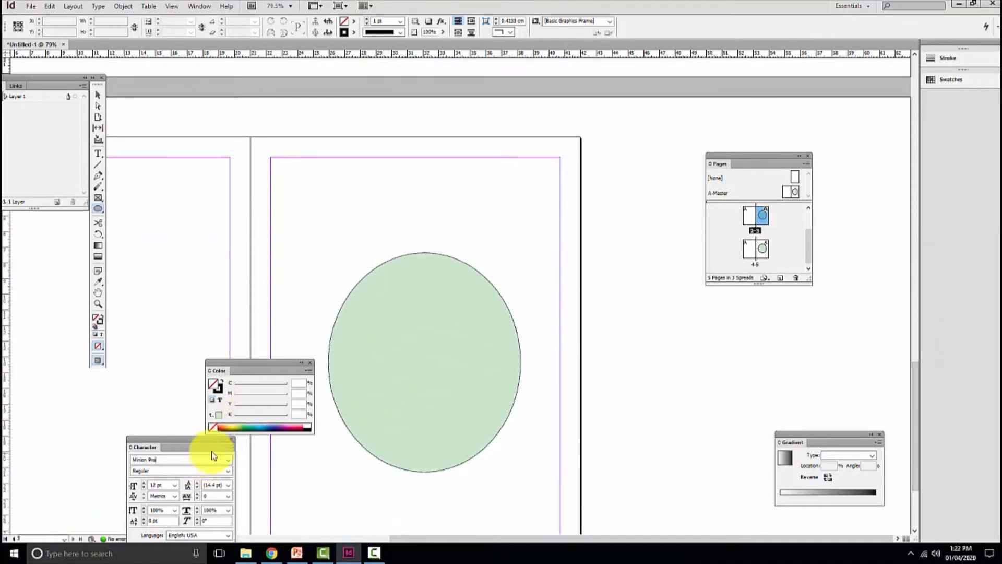
- Close the Character panel and move the Color panel off the page, just above the Gradient panel
click(232, 439)
drag(256, 370, 403, 369)
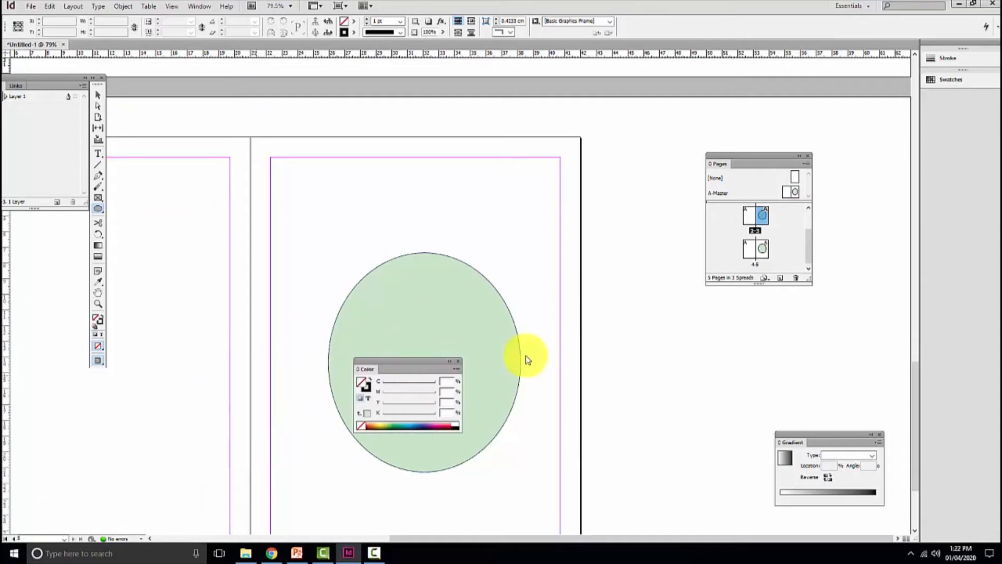
drag(527, 359, 819, 329)
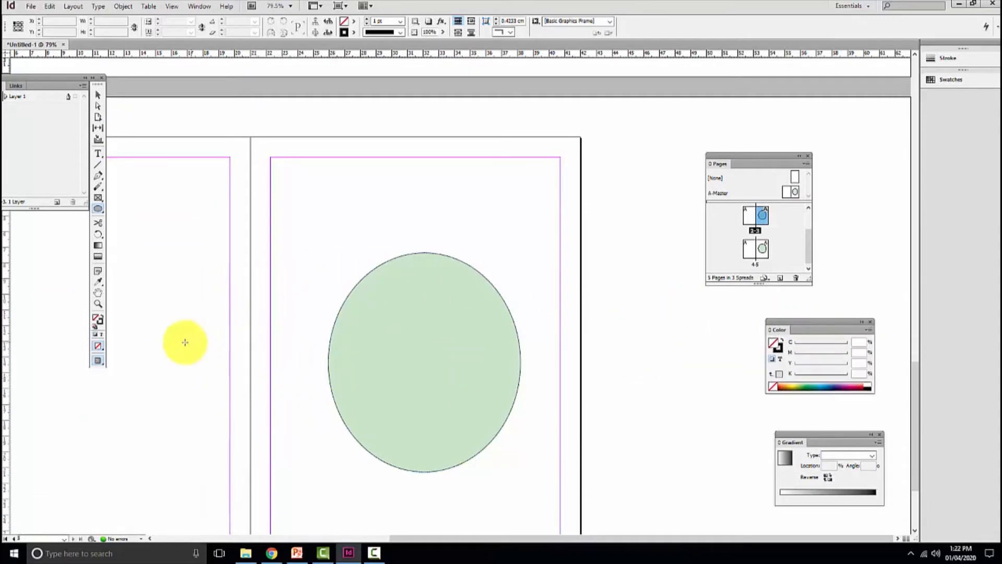
- Reopen A-Master and draw a hexagon about 12.8 × 12.7 cm on its left-hand page, filled with purple
click(103, 93)
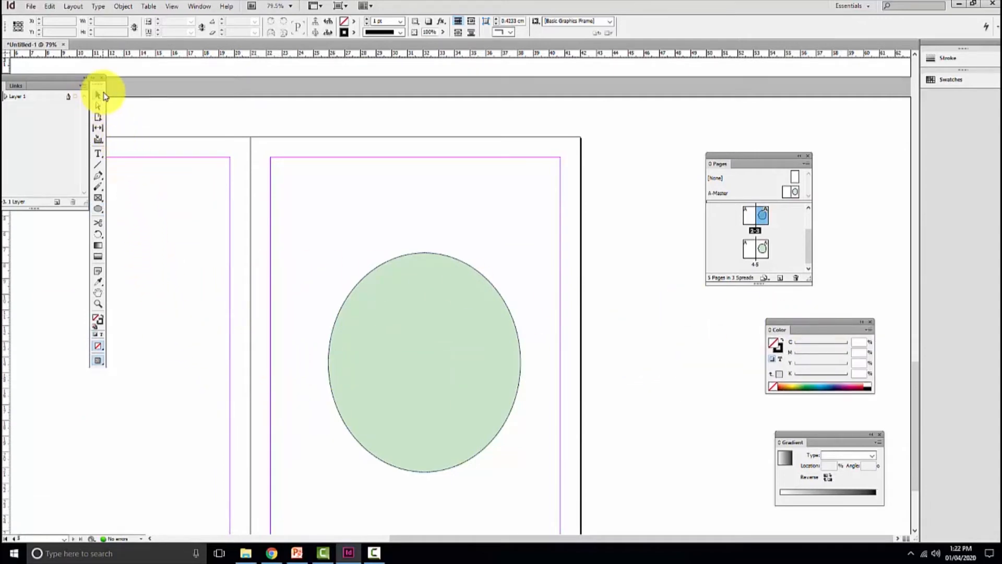
click(788, 194)
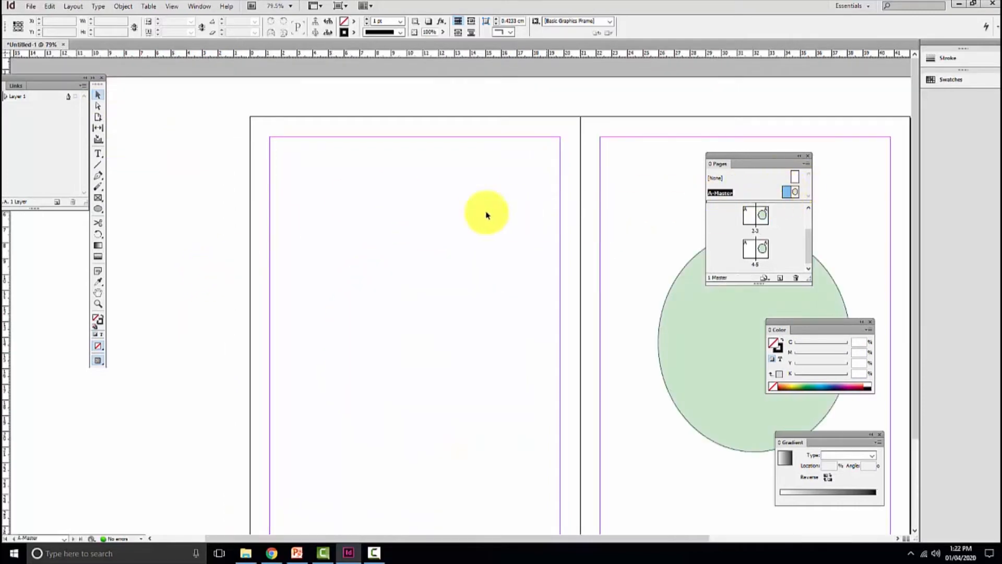
click(96, 210)
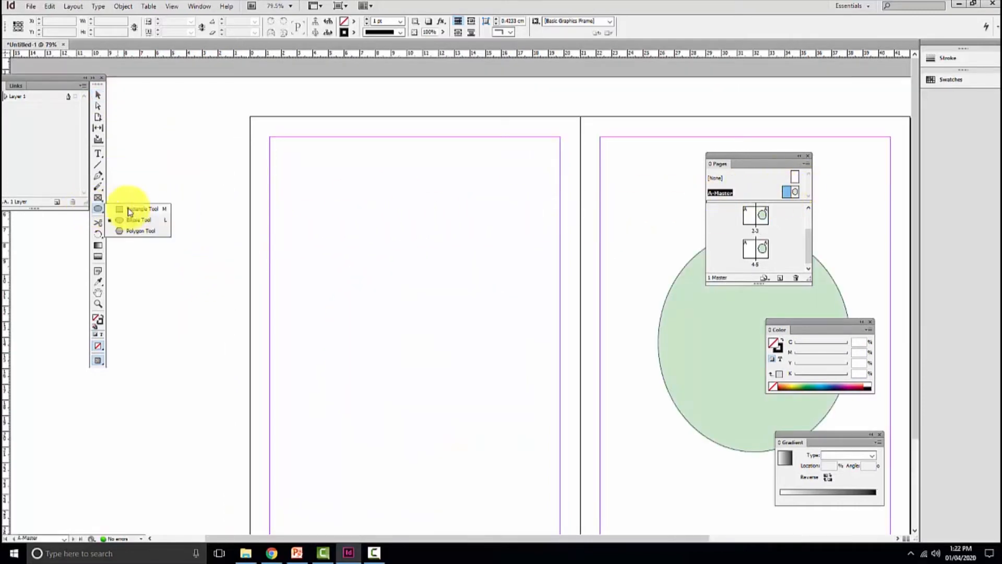
click(134, 230)
drag(308, 231, 509, 432)
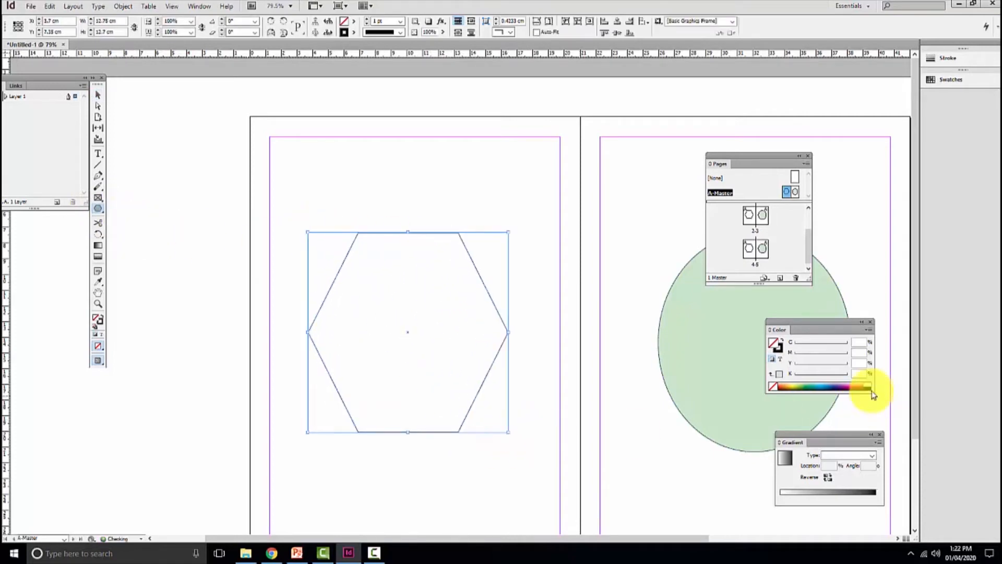
click(837, 385)
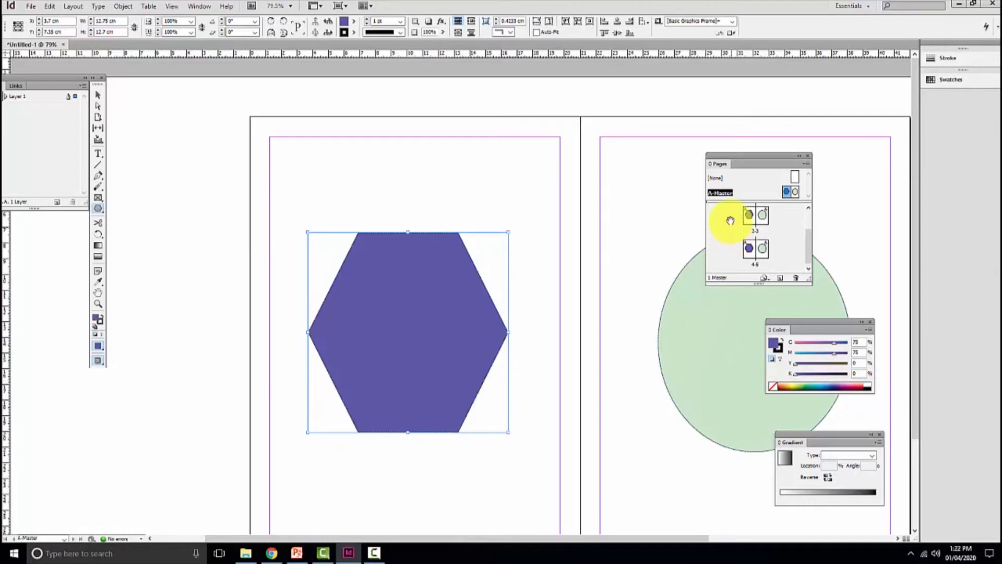
- Open page 4 and check the page thumbnails for the shapes placed on A-Master
double_click(755, 251)
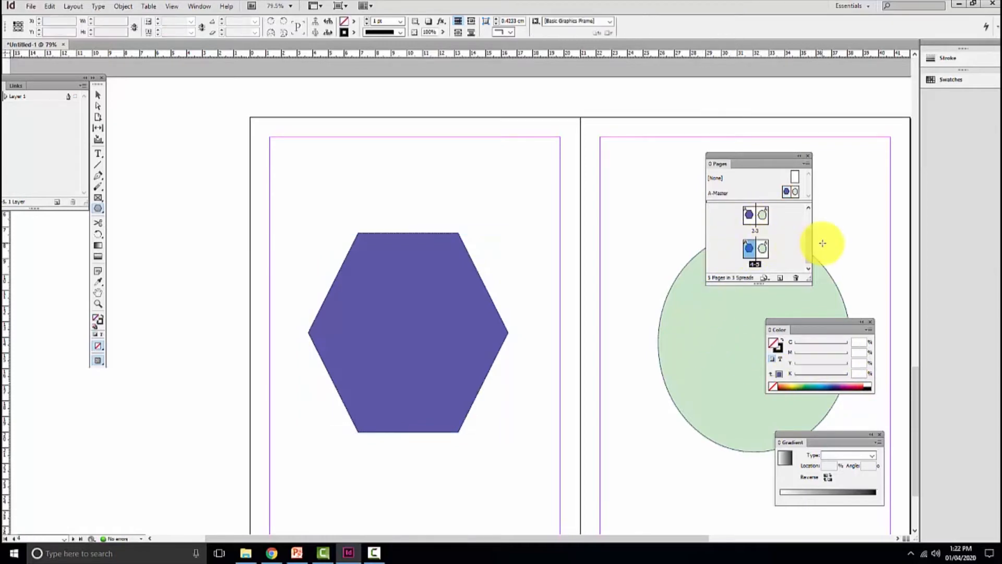
drag(810, 236, 811, 208)
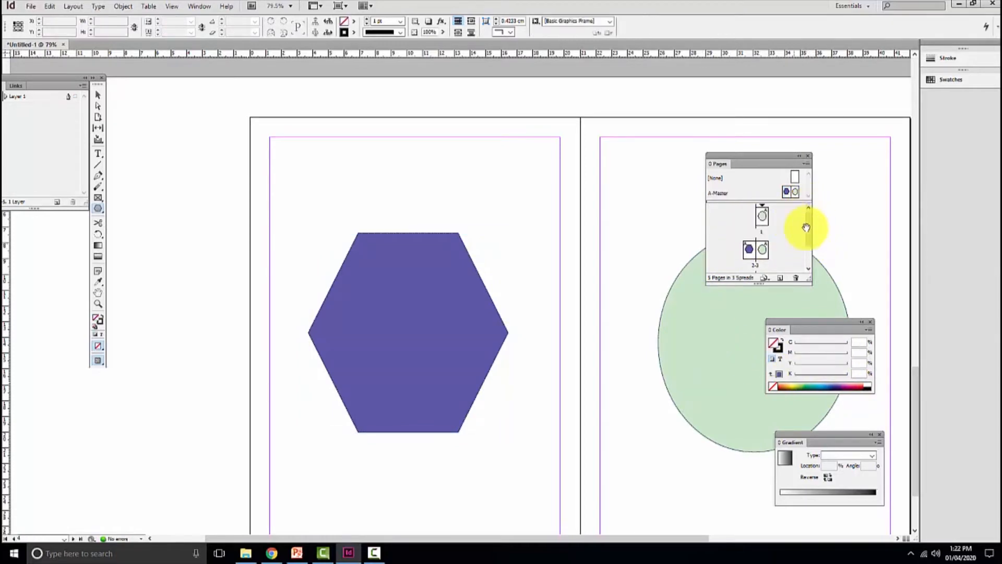
- Open A-Master and delete the hexagon on its left-hand page and the ellipse on its right-hand page
drag(913, 389, 762, 203)
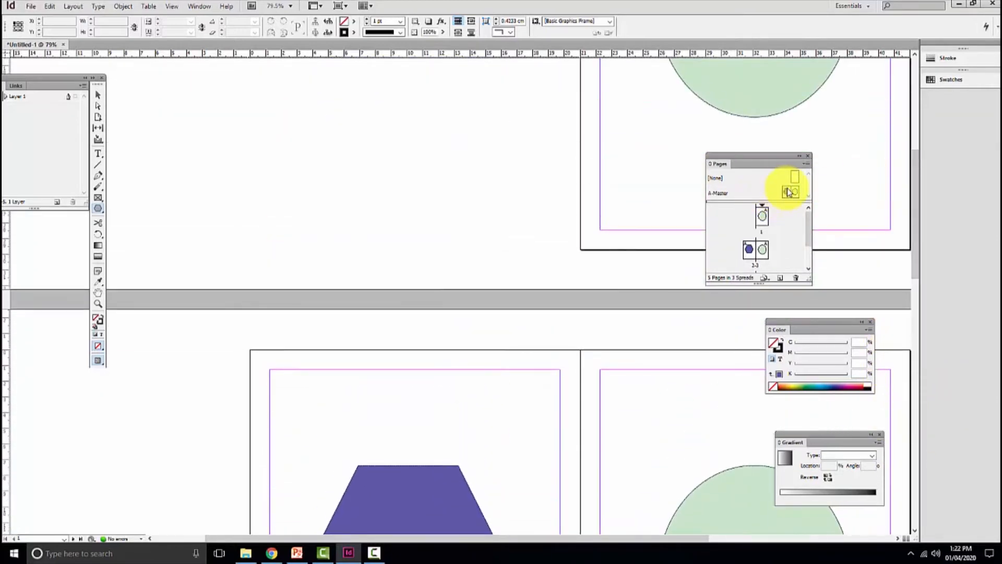
double_click(789, 192)
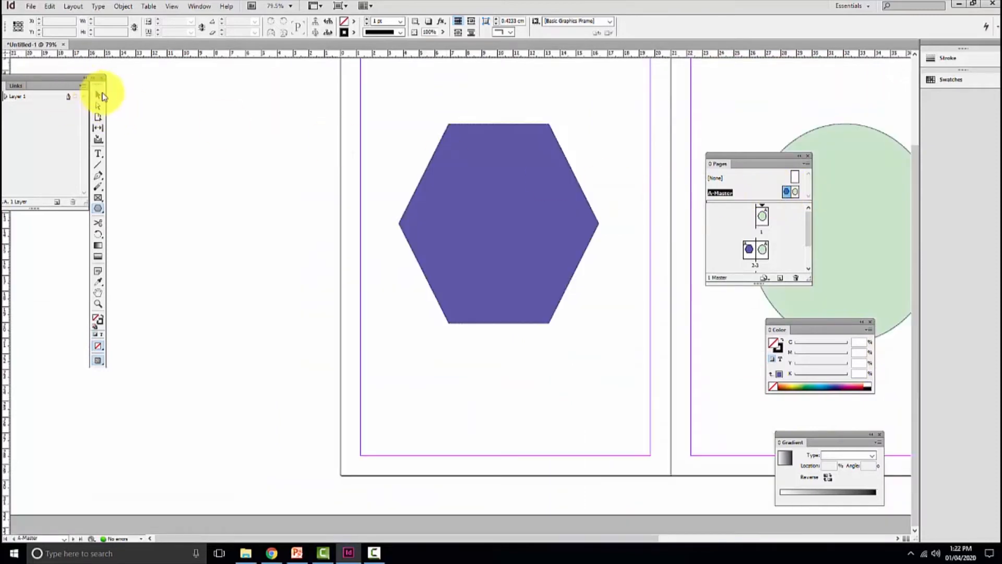
click(101, 95)
click(491, 190)
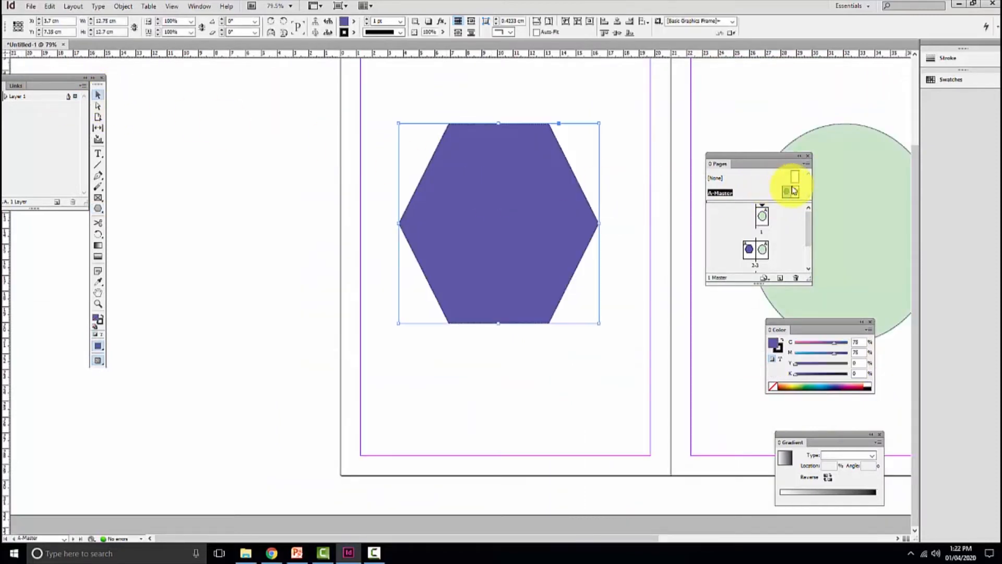
key(Delete)
click(855, 195)
key(Delete)
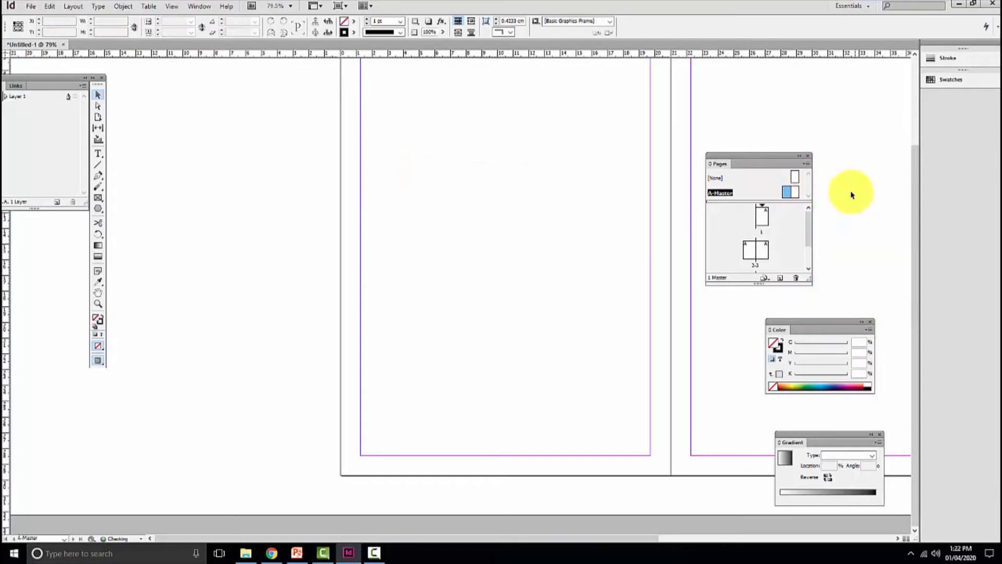
- Undo both deletions on A-Master and try to select the master ellipse on page 1
drag(588, 224, 324, 328)
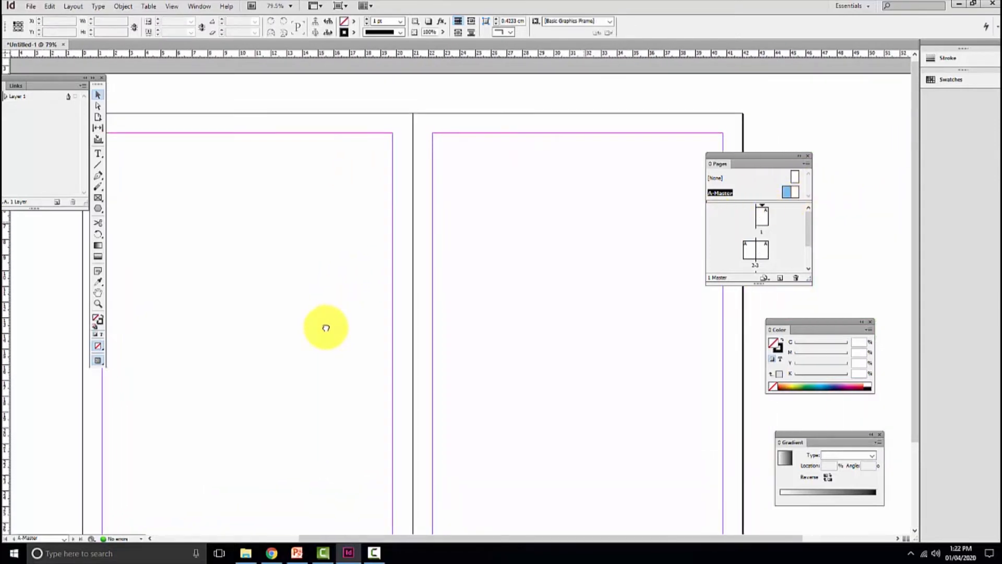
key(ctrl+z)
key(ctrl+z)
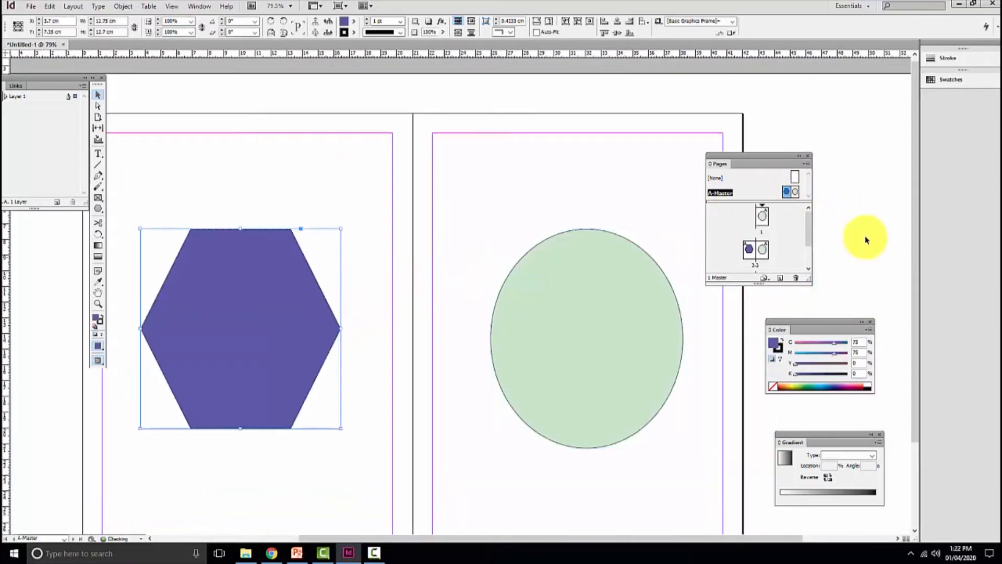
double_click(763, 219)
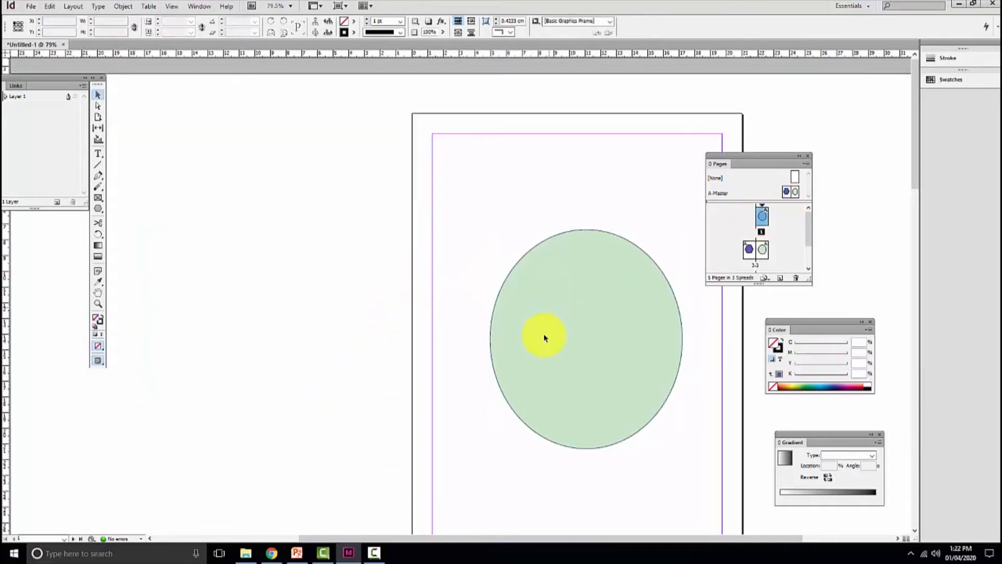
drag(545, 298, 476, 411)
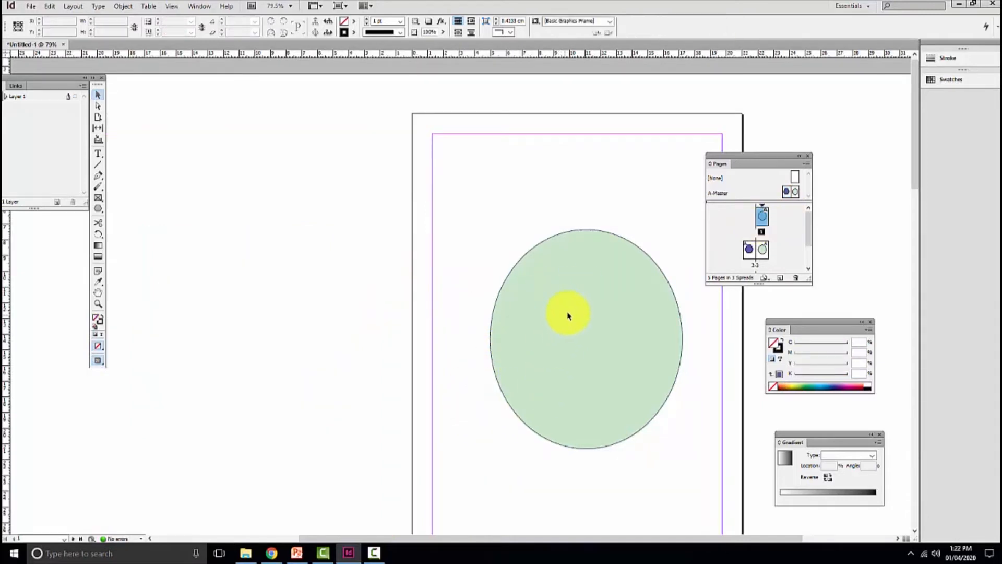
- Reopen A-Master and delete both the green ellipse and the purple hexagon
double_click(794, 191)
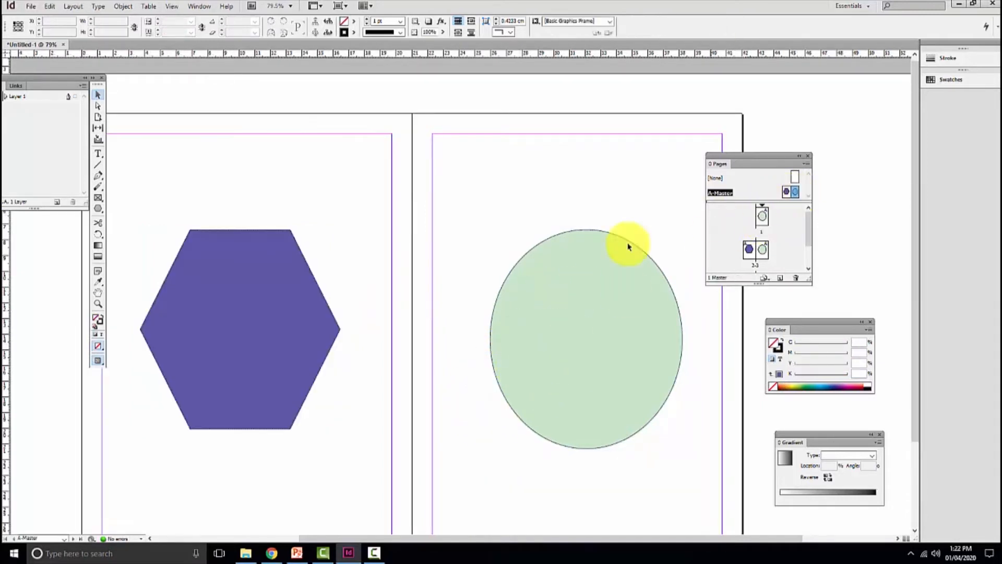
click(586, 282)
key(Delete)
click(280, 290)
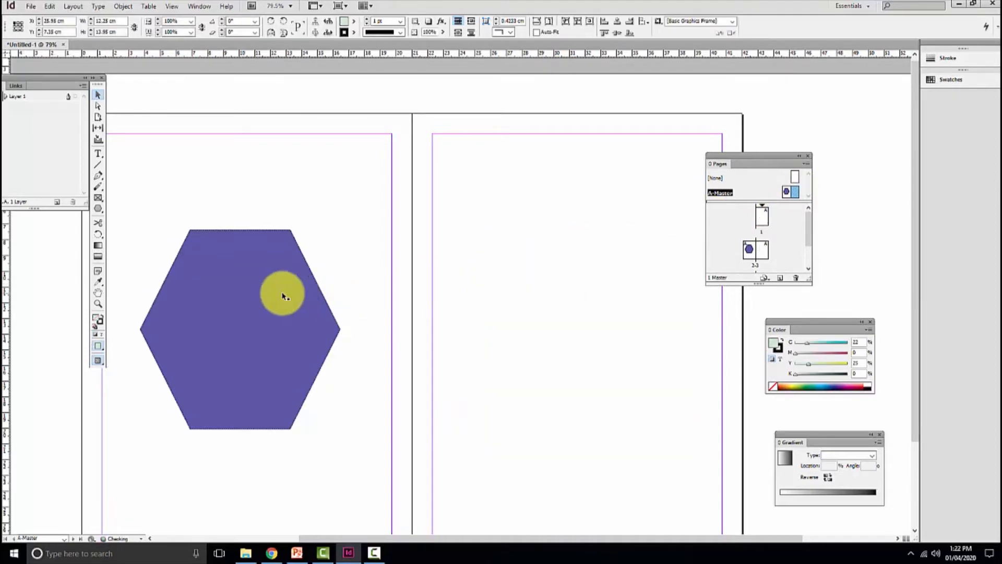
key(Delete)
- Move the Pages panel off the master spread, beside its right-hand page
drag(487, 246, 530, 193)
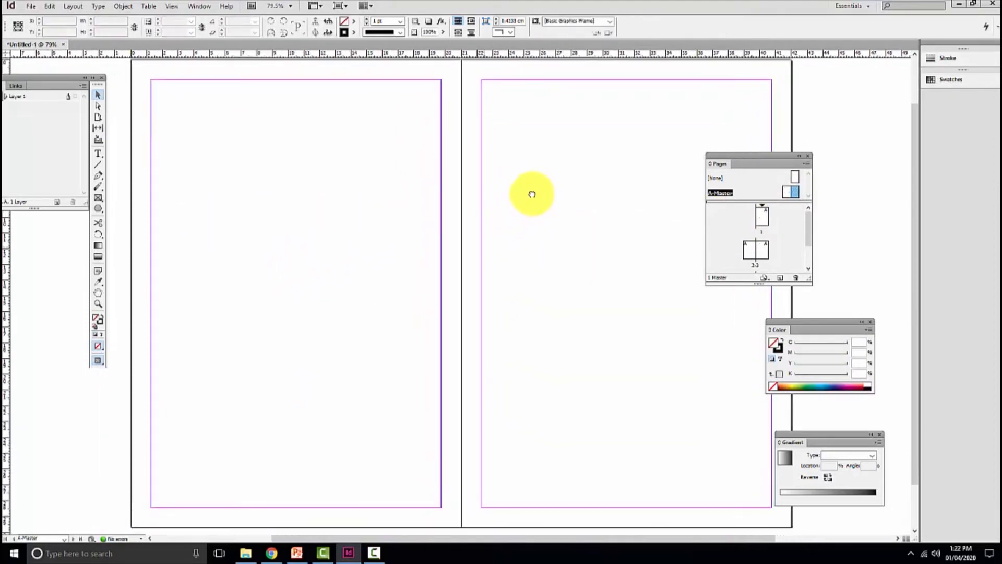
drag(753, 157, 879, 156)
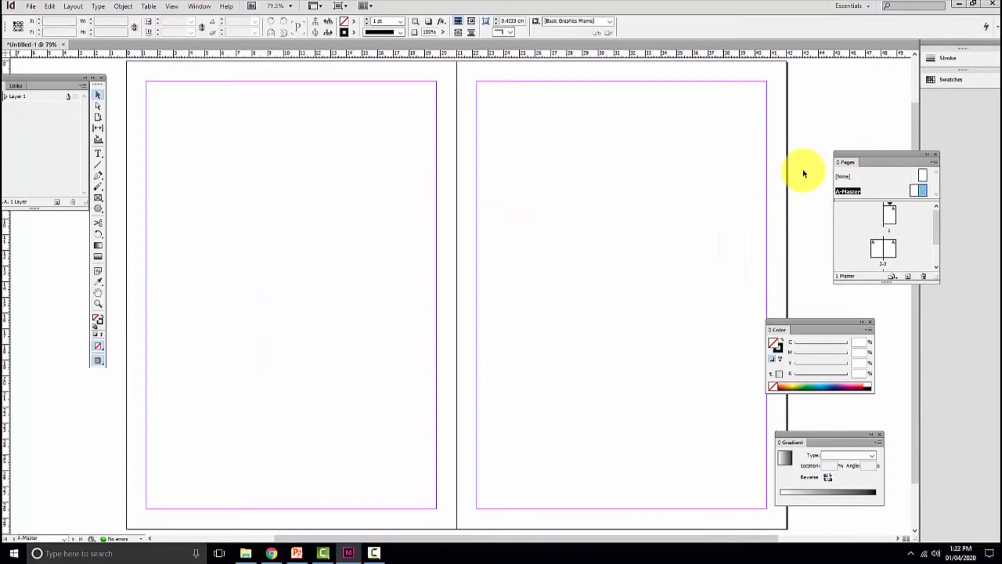
- Draw a horizontal line about 18.5 cm long along the top margin of A-Master's left-hand page
click(97, 166)
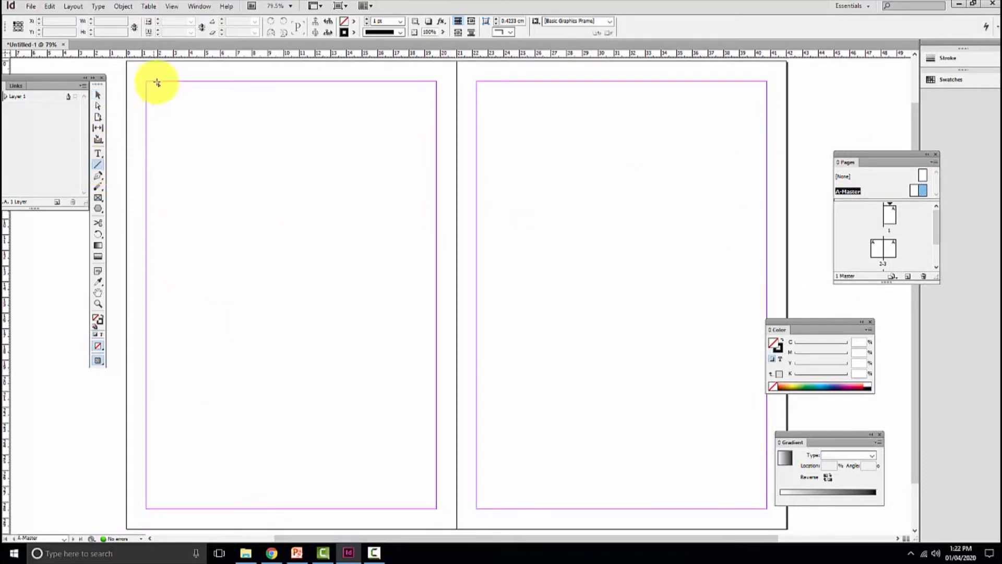
drag(147, 82, 431, 122)
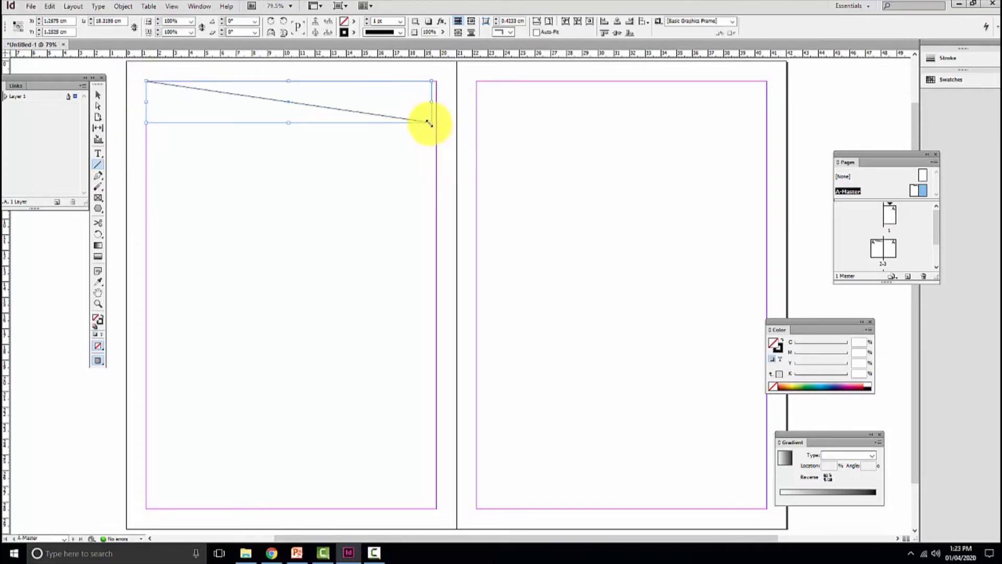
key(ctrl+z)
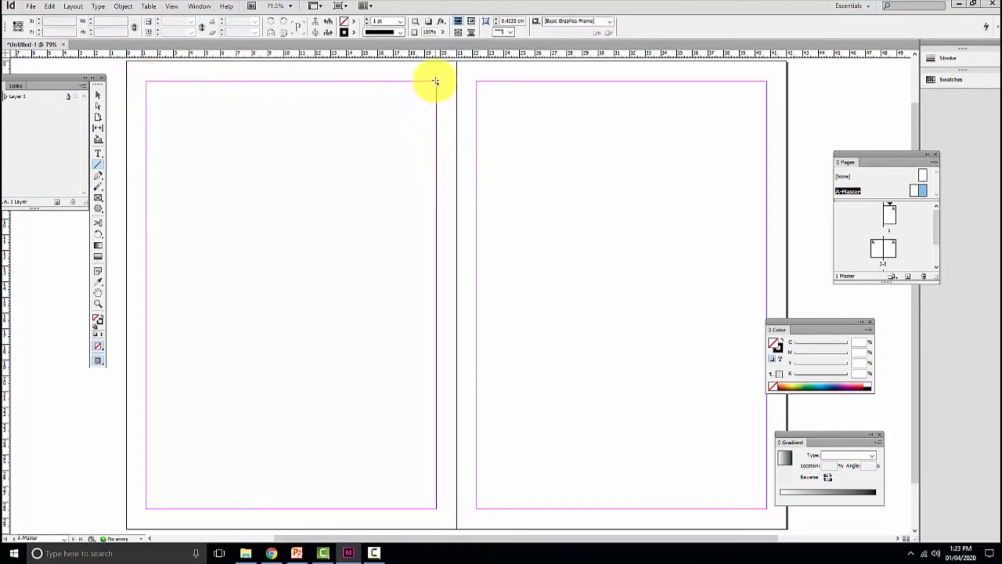
drag(436, 82, 146, 82)
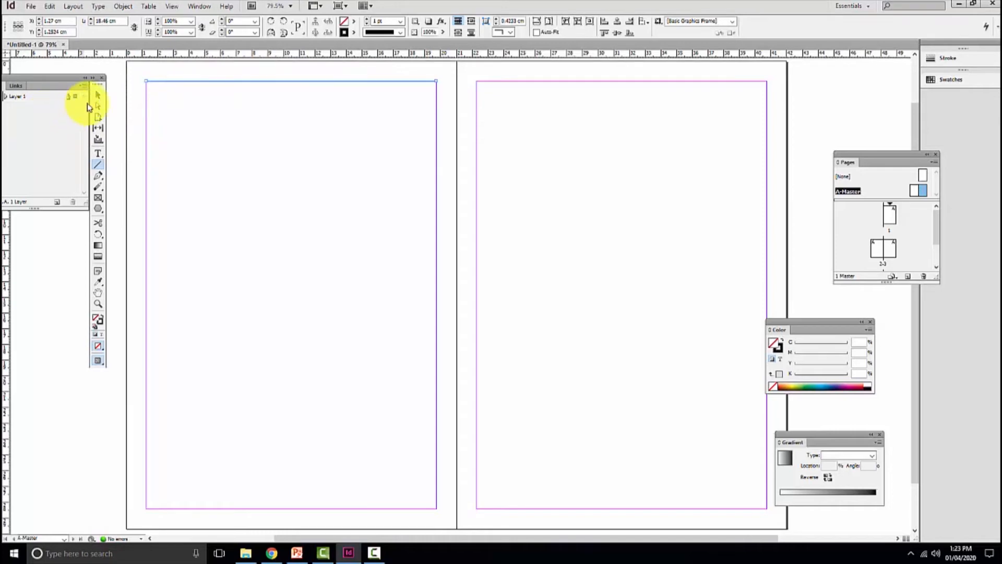
- Give the top margin line a wavy stroke type with a weight of 7 pt
click(99, 105)
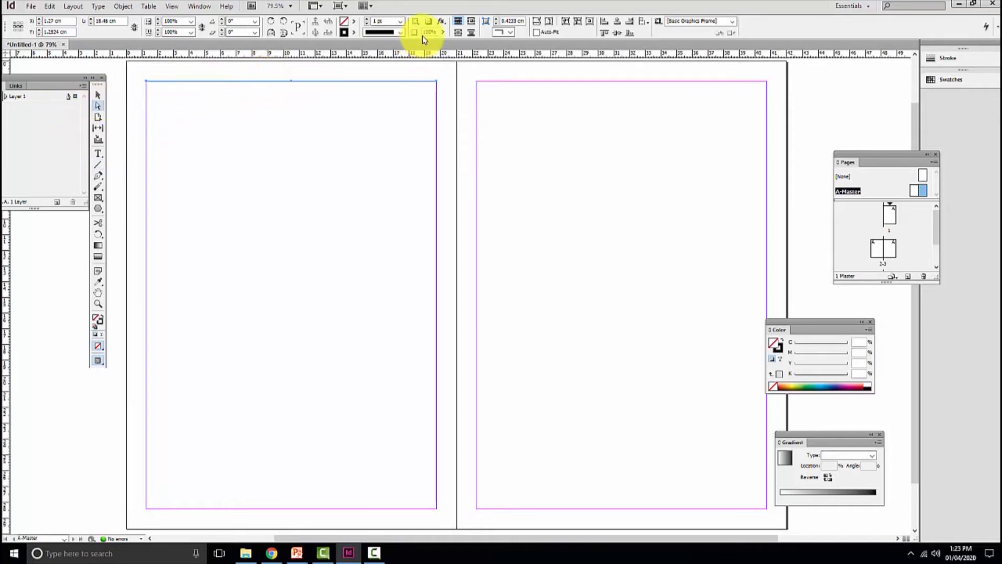
click(400, 32)
click(403, 160)
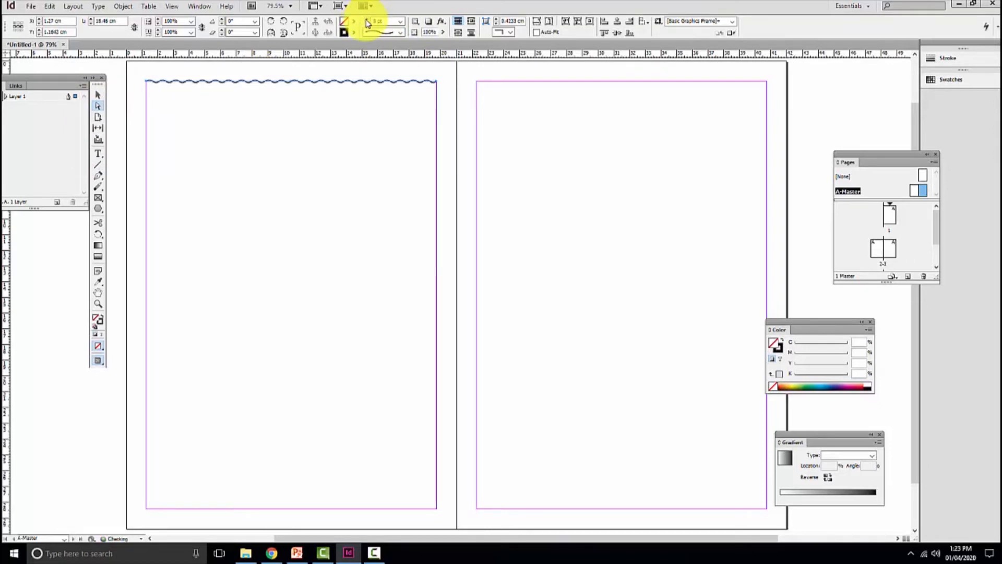
click(368, 23)
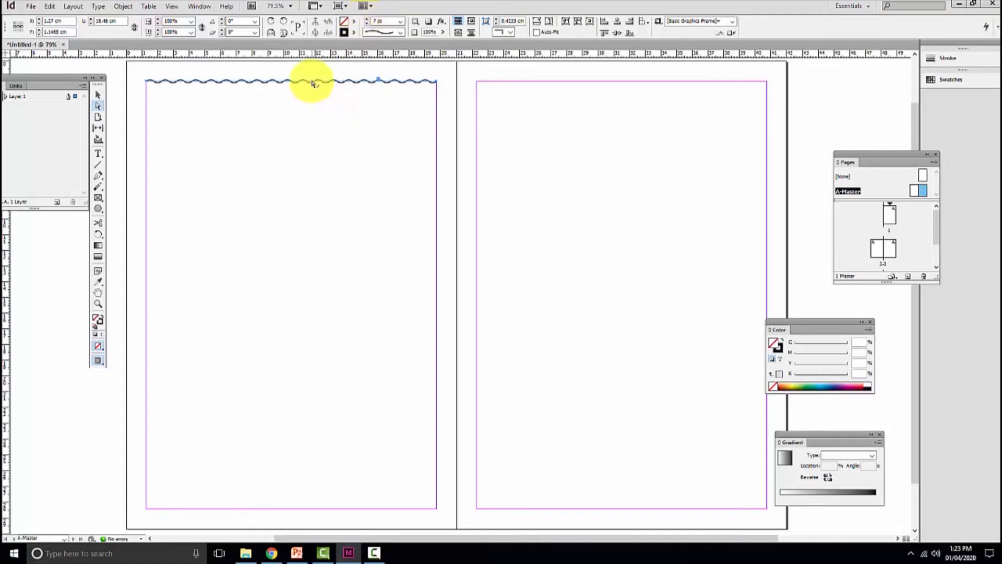
drag(314, 81, 315, 80)
key(ctrl+z)
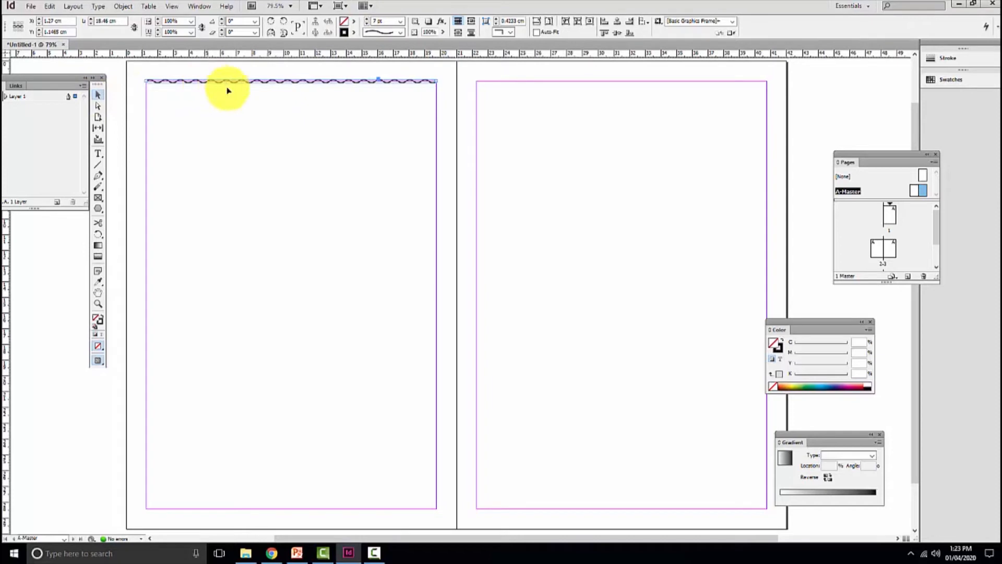
- Copy the wavy line to the right-hand page's top margin, and duplicate both lines onto the bottom margins
mouse_move(226, 86)
mouse_down()
mouse_move(559, 96)
mouse_move(539, 86)
mouse_up()
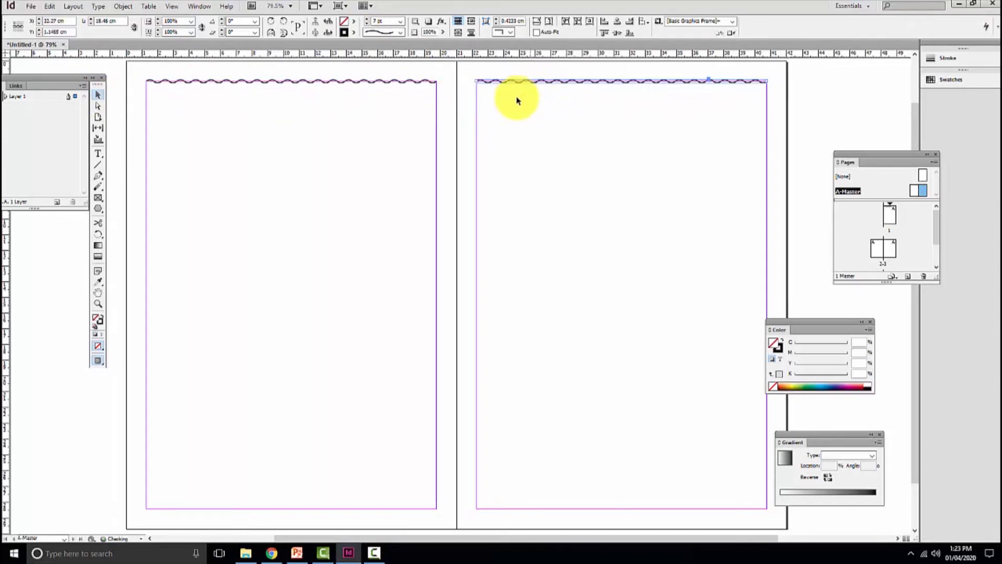
click(515, 140)
mouse_move(303, 238)
mouse_down()
mouse_move(347, 206)
mouse_move(313, 251)
mouse_move(309, 238)
mouse_up()
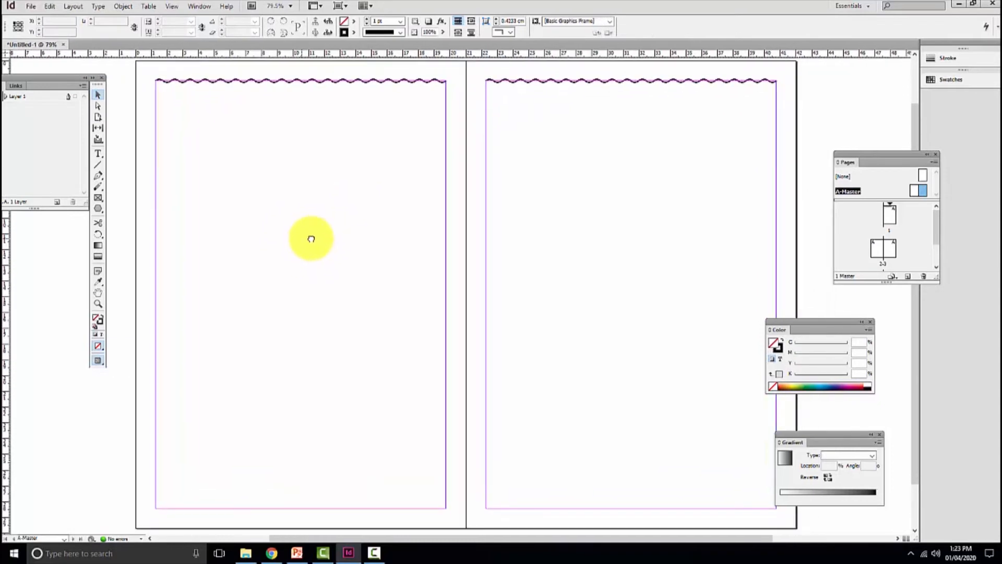
click(342, 85)
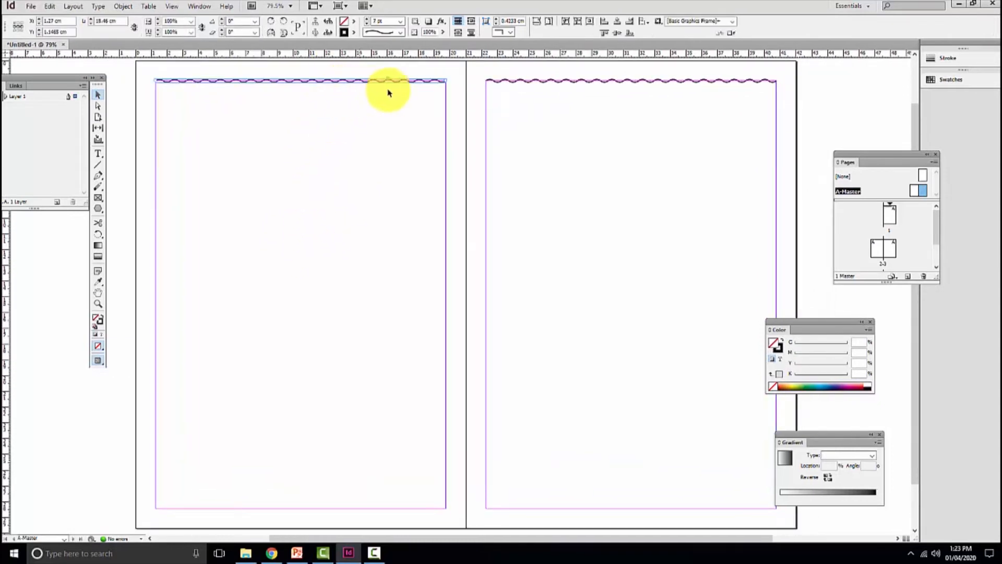
shift+click(521, 83)
drag(526, 105, 518, 513)
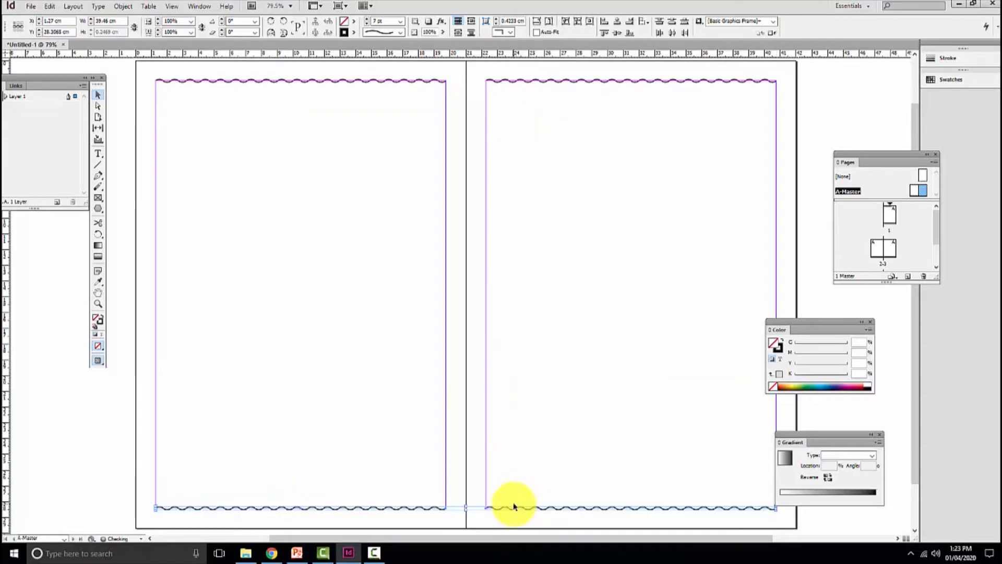
click(337, 276)
- Place the Zeelearn outline logo from Downloads at about 2.6 × 3.3 cm in the upper right margin corner of the right-hand master page
mouse_move(305, 254)
mouse_down()
mouse_move(393, 201)
mouse_move(331, 239)
mouse_move(335, 249)
mouse_up()
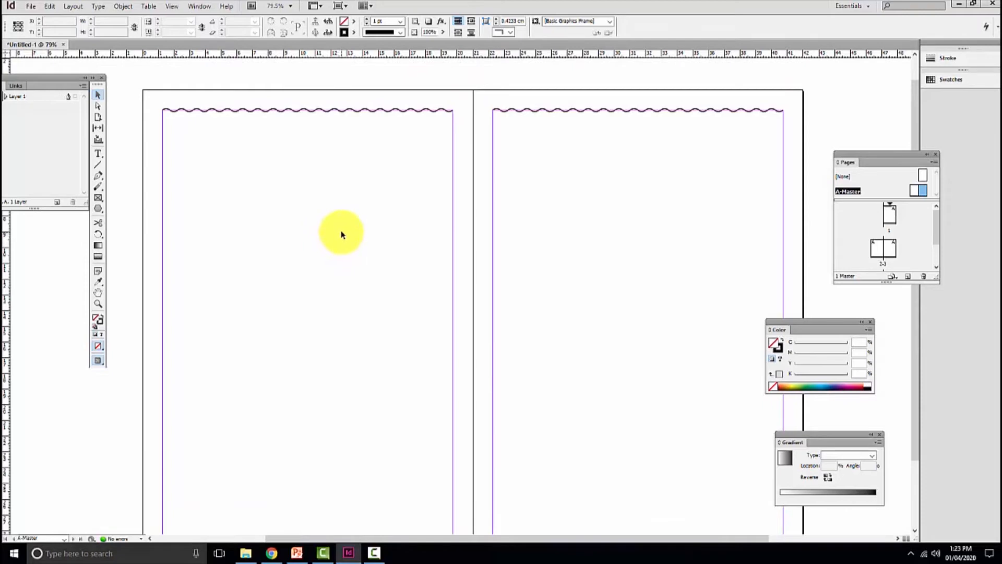
click(29, 7)
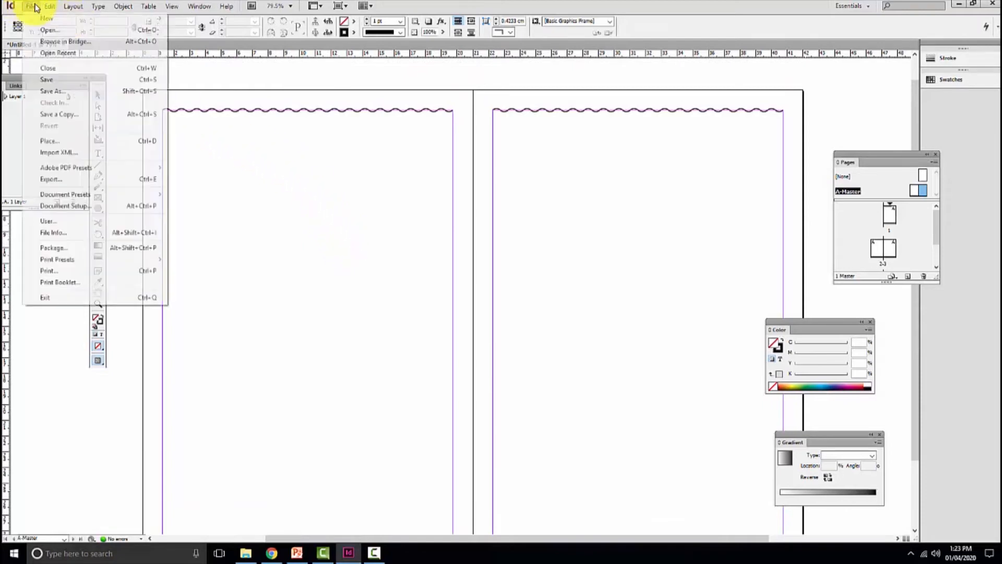
click(80, 140)
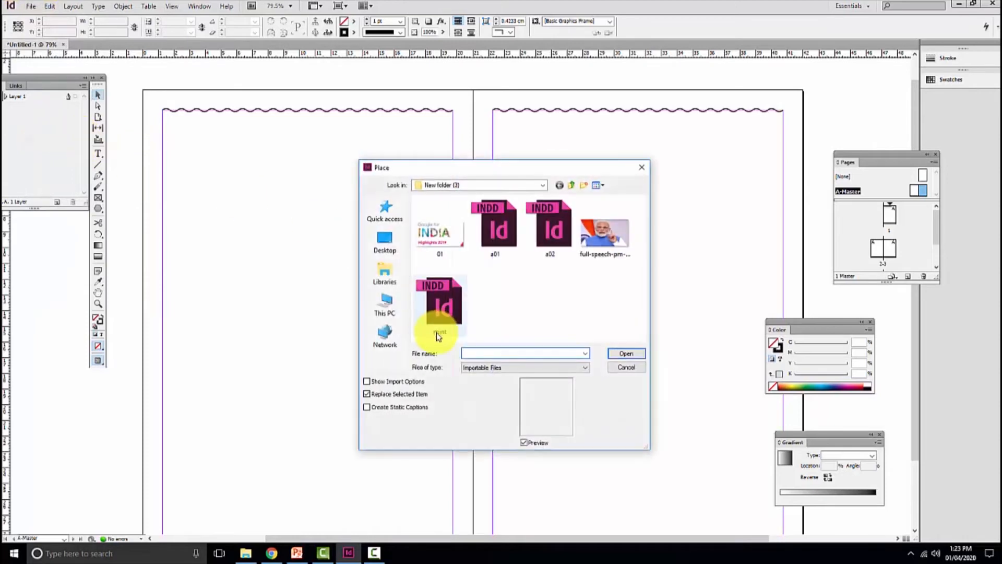
click(384, 271)
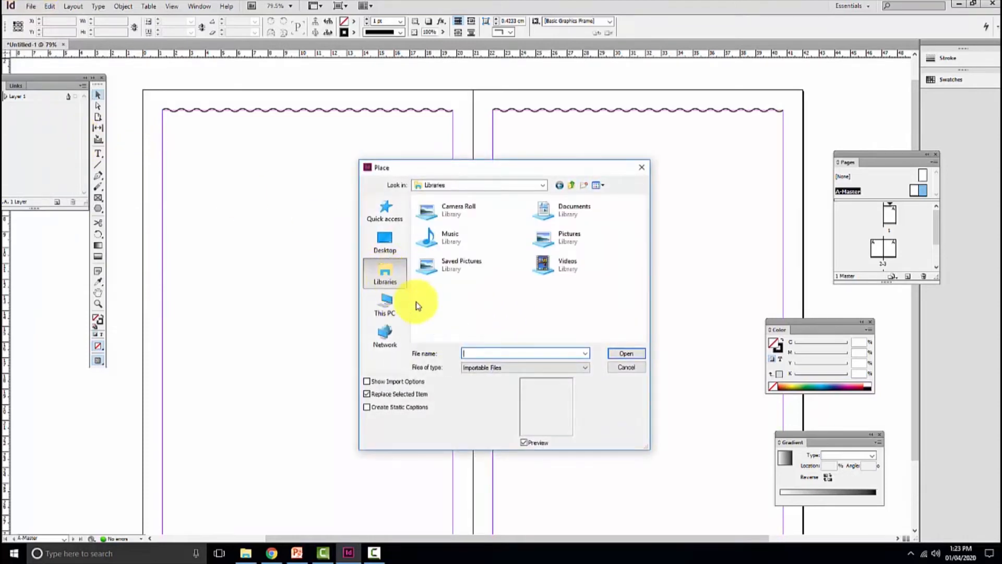
click(385, 309)
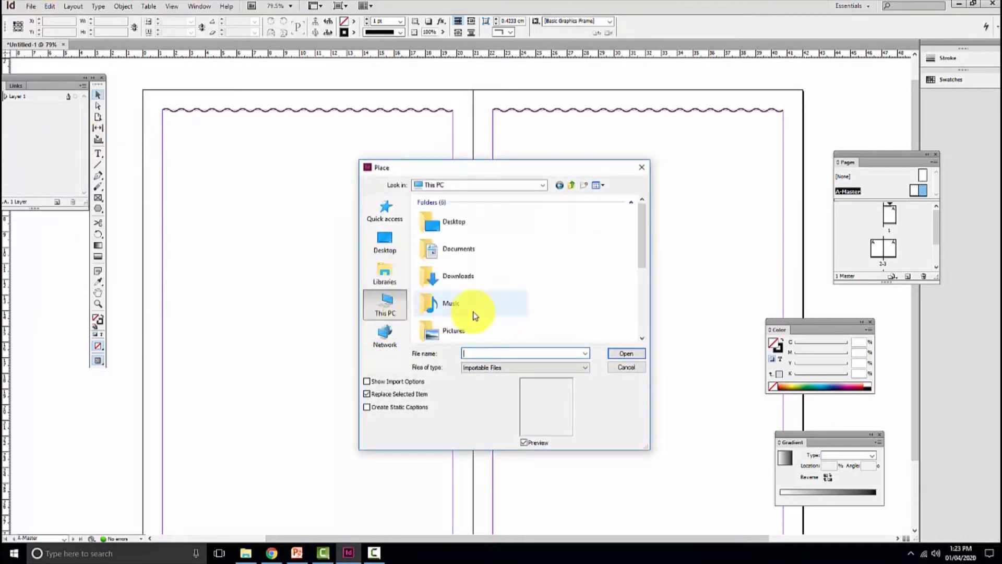
double_click(453, 277)
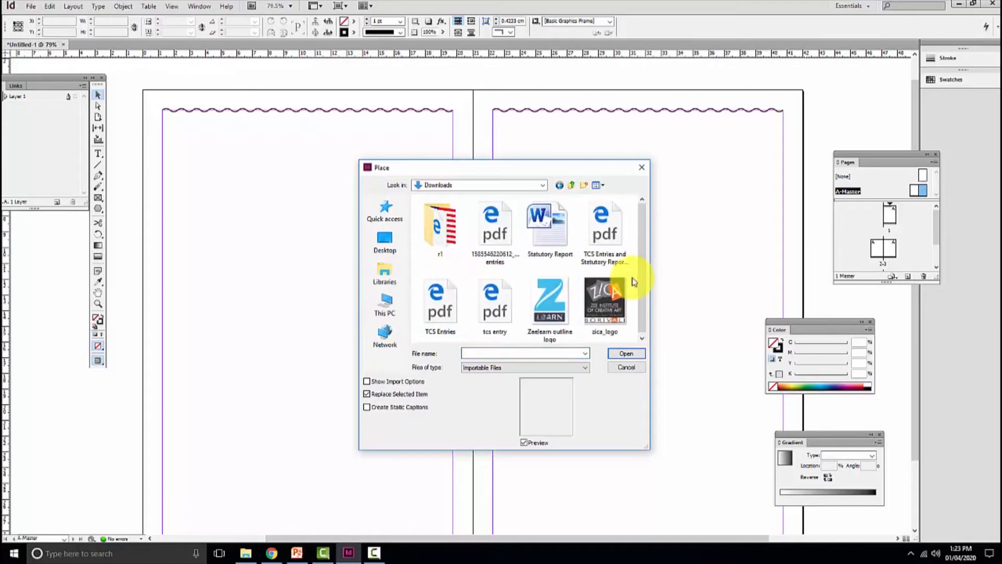
double_click(547, 293)
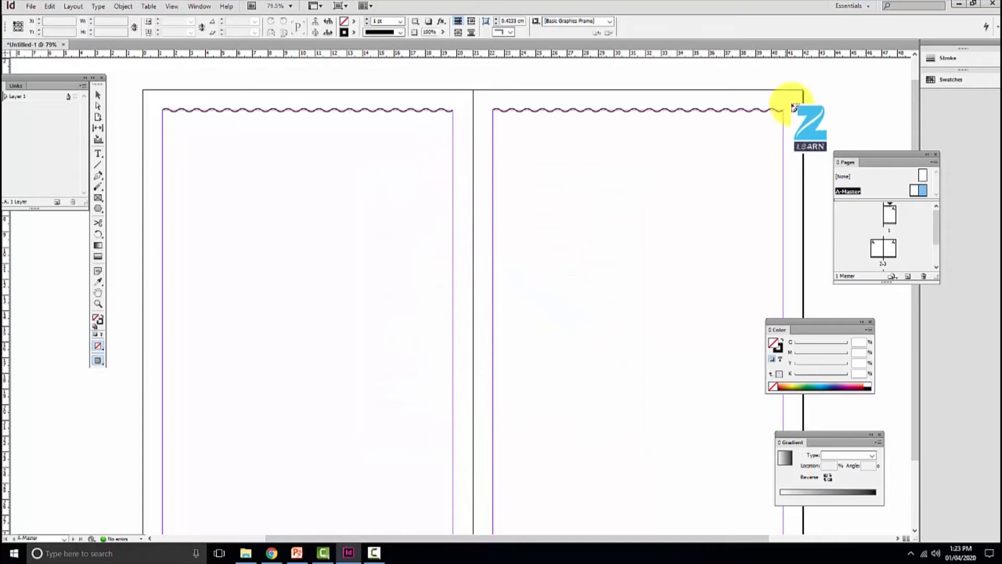
drag(782, 112, 740, 146)
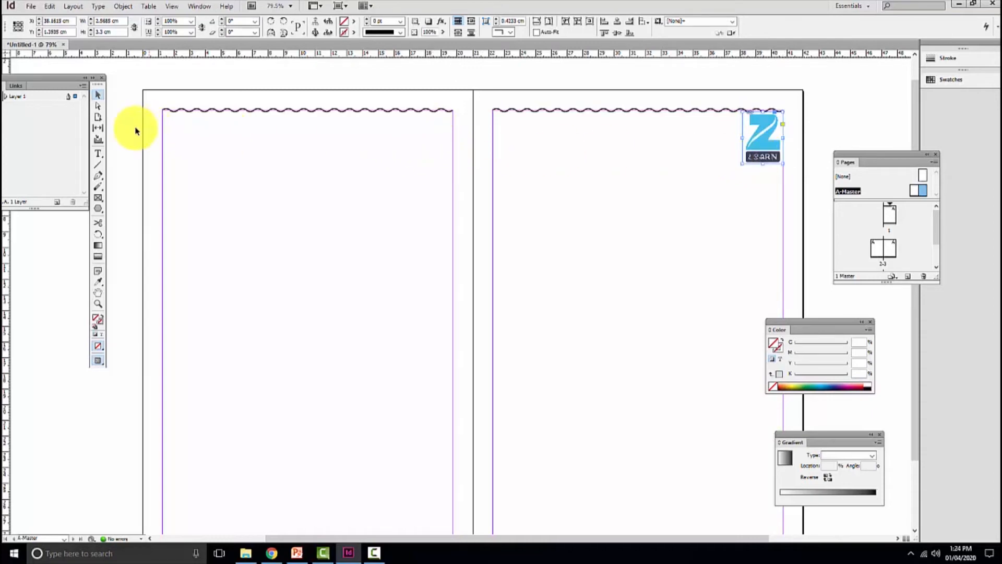
- Place the zica_logo image from Downloads into the selected logo frame
click(29, 7)
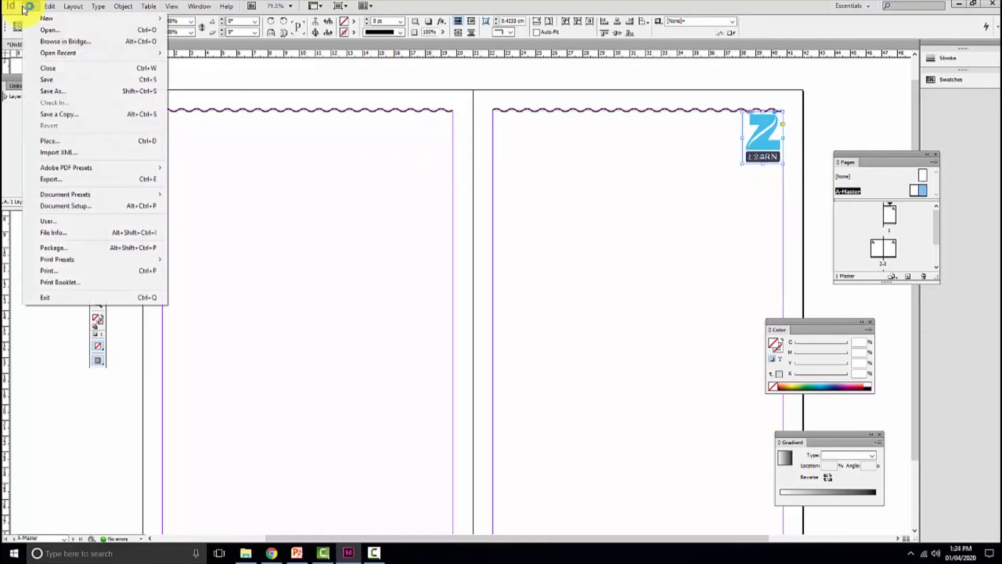
click(56, 139)
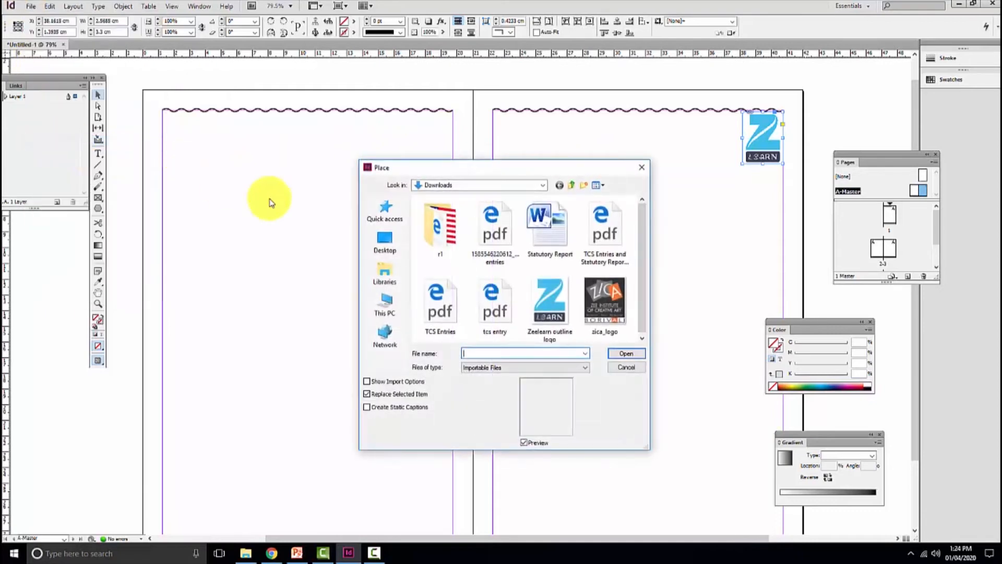
double_click(605, 302)
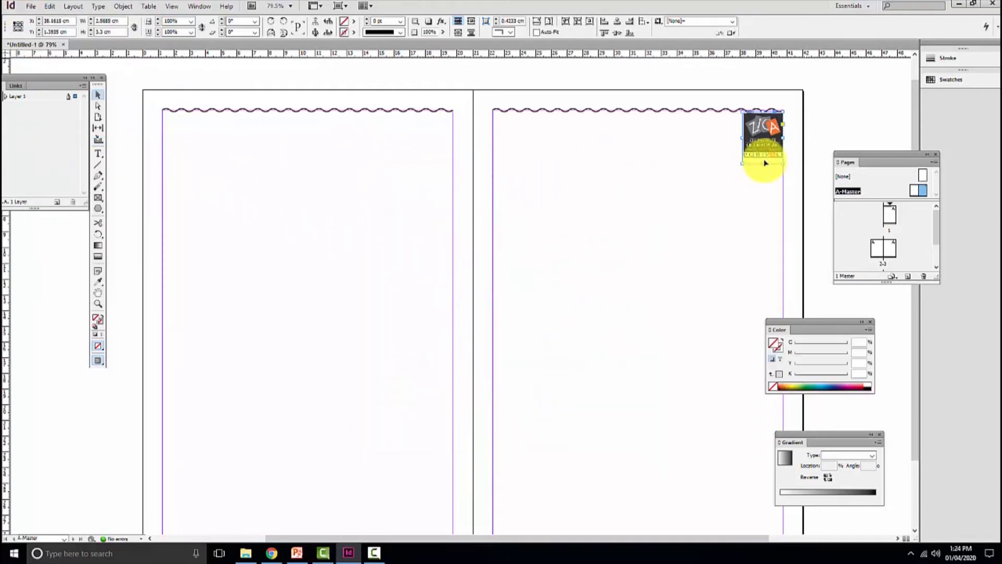
- Place the zica_logo image at about 2.7 × 3.1 cm in the upper left margin corner of the left-hand master page
drag(750, 163, 726, 115)
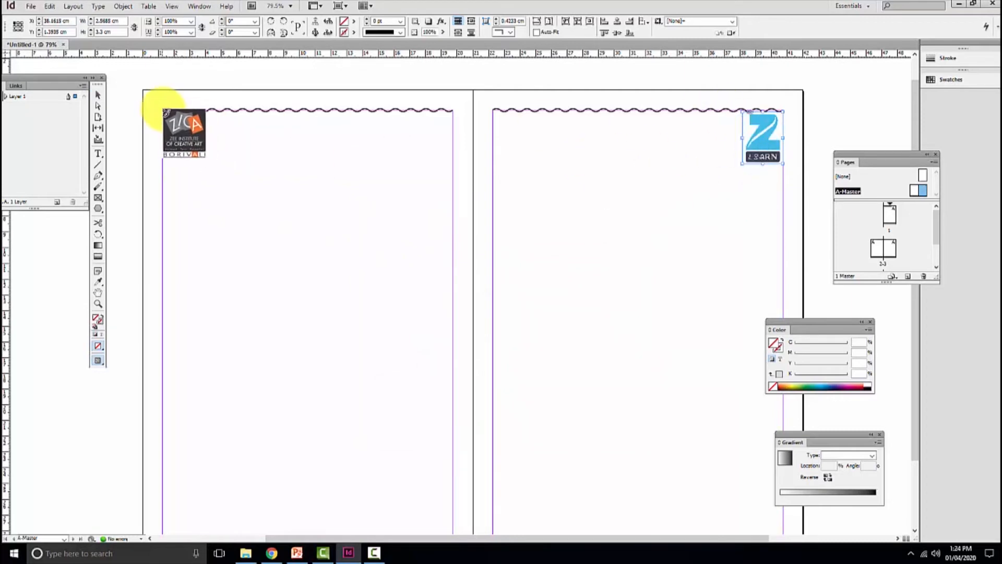
drag(163, 110, 202, 159)
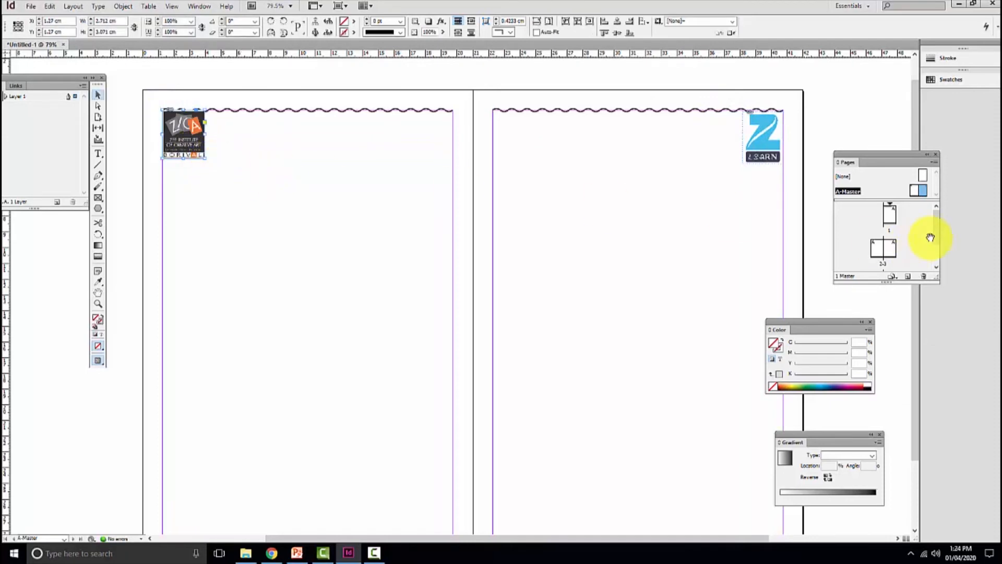
- Check how the master's wavy lines and logos appear on the document pages, starting from page 1
double_click(890, 216)
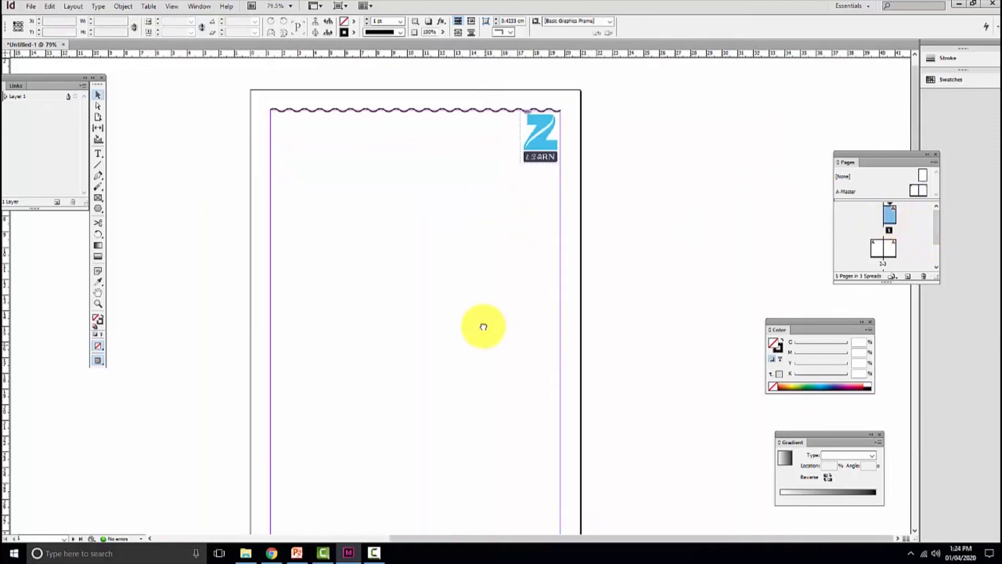
scroll(470, 334, down, 5)
drag(385, 353, 543, 212)
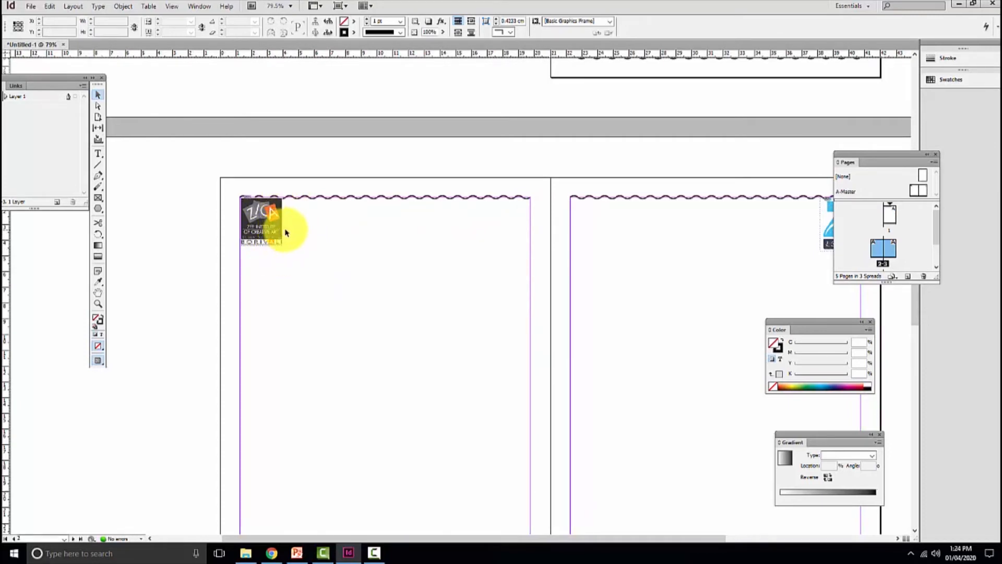
drag(542, 365, 484, 176)
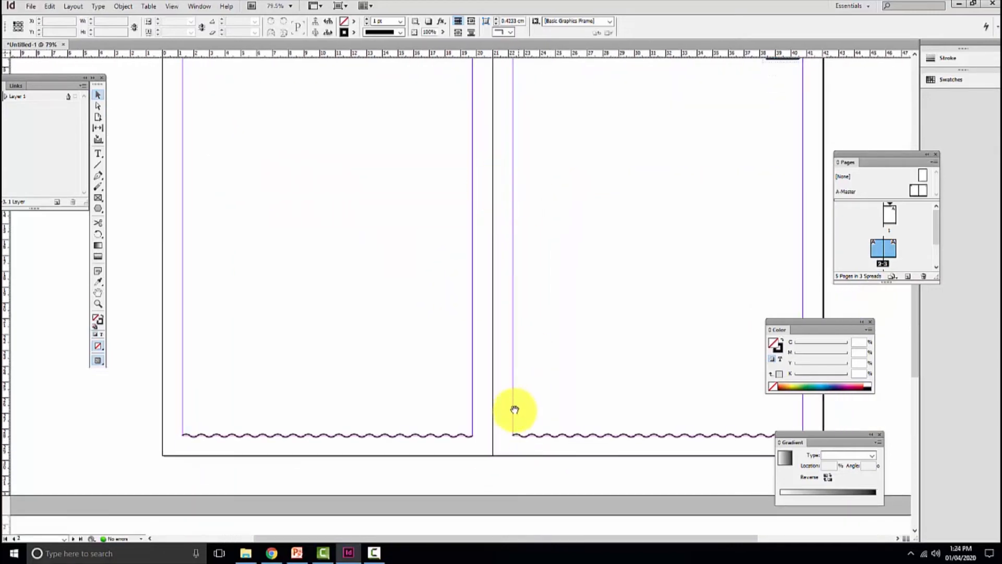
drag(504, 426, 548, 210)
drag(461, 372, 349, 231)
drag(436, 276, 263, 327)
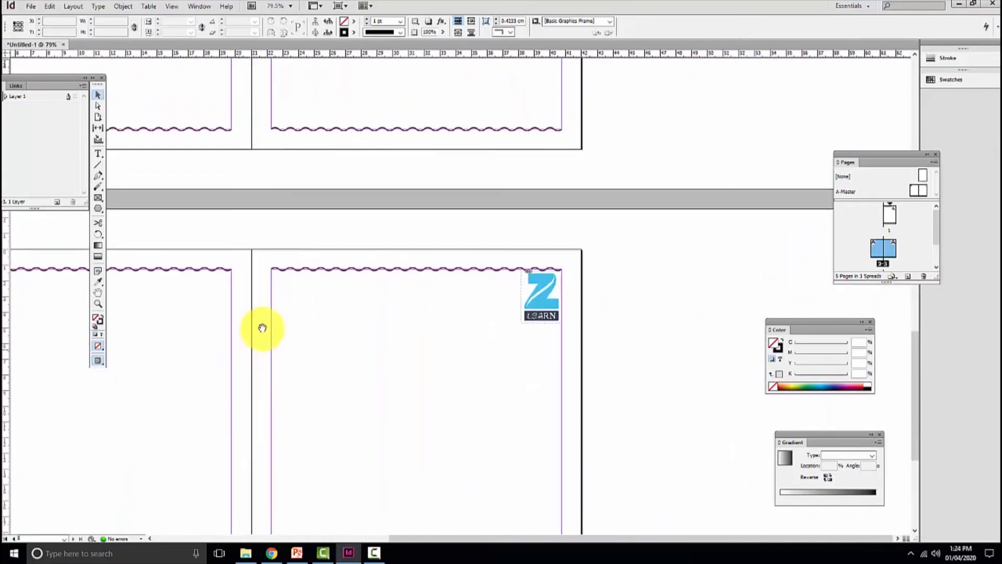
drag(339, 285, 434, 457)
drag(411, 256, 434, 456)
drag(458, 283, 487, 495)
drag(493, 332, 499, 484)
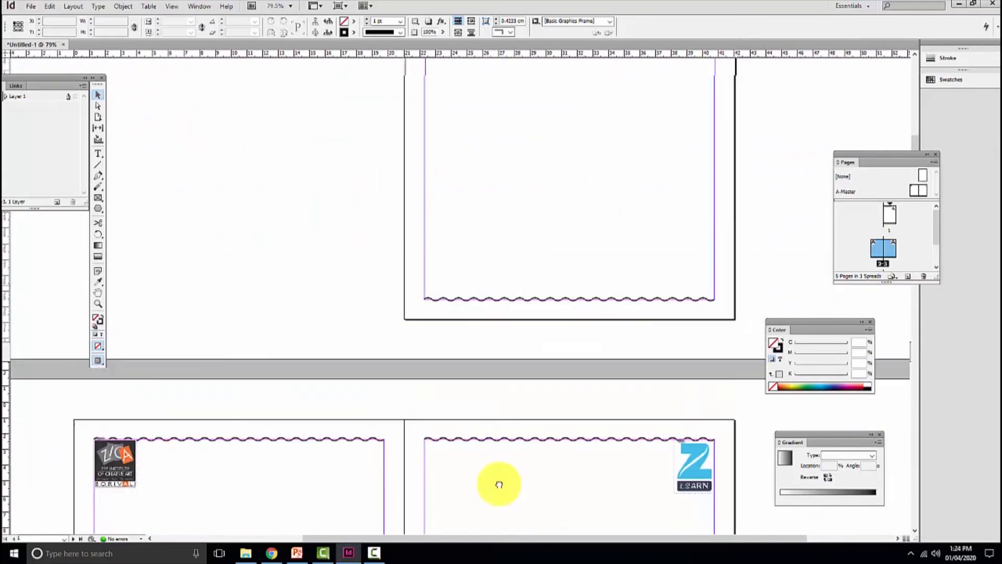
scroll(499, 485, up, 5)
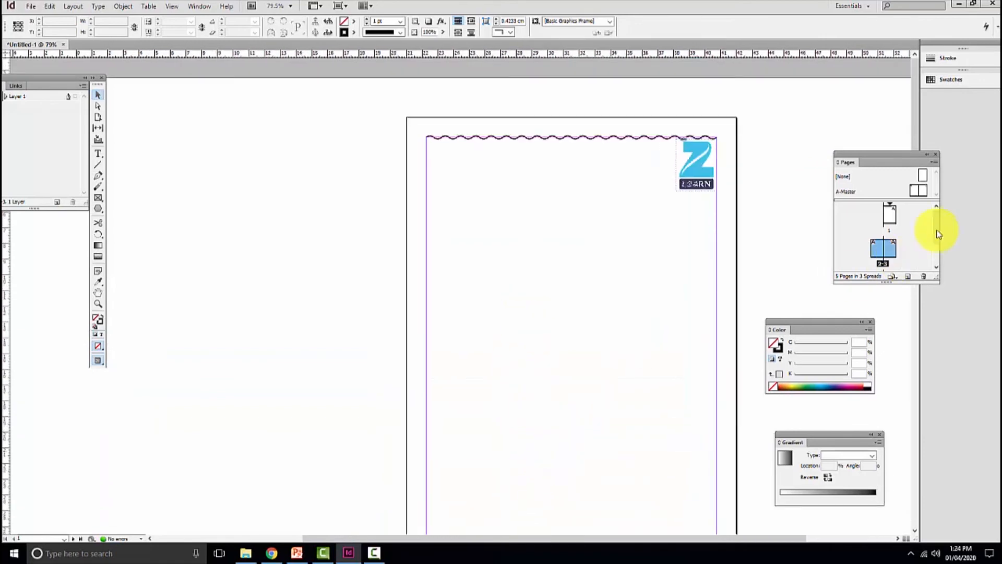
- On the A-Master left-hand page, draw an ellipse of about 1.8 × 1.9 cm over the lower left margin corner
double_click(919, 193)
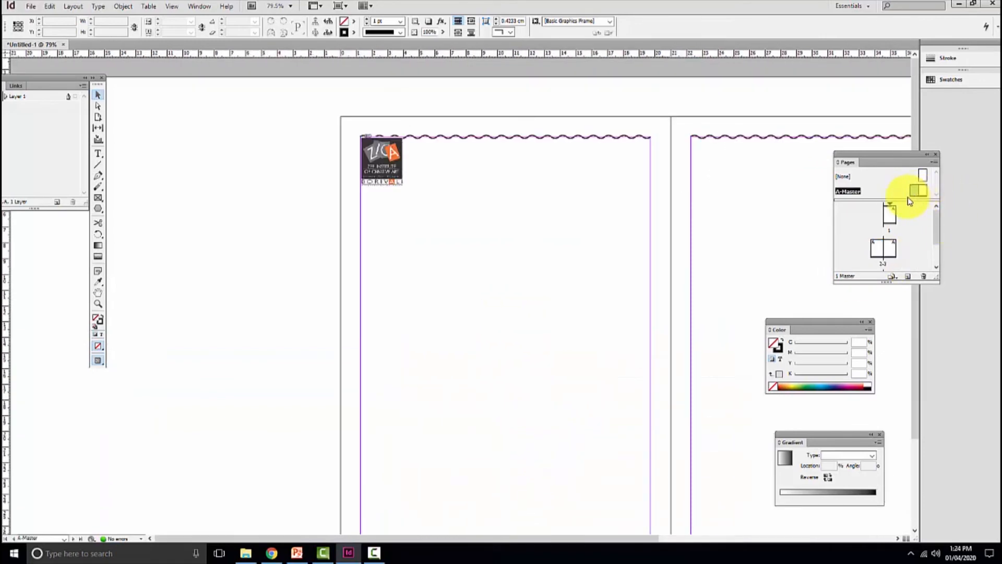
drag(738, 239, 671, 344)
key(z)
drag(183, 392, 391, 542)
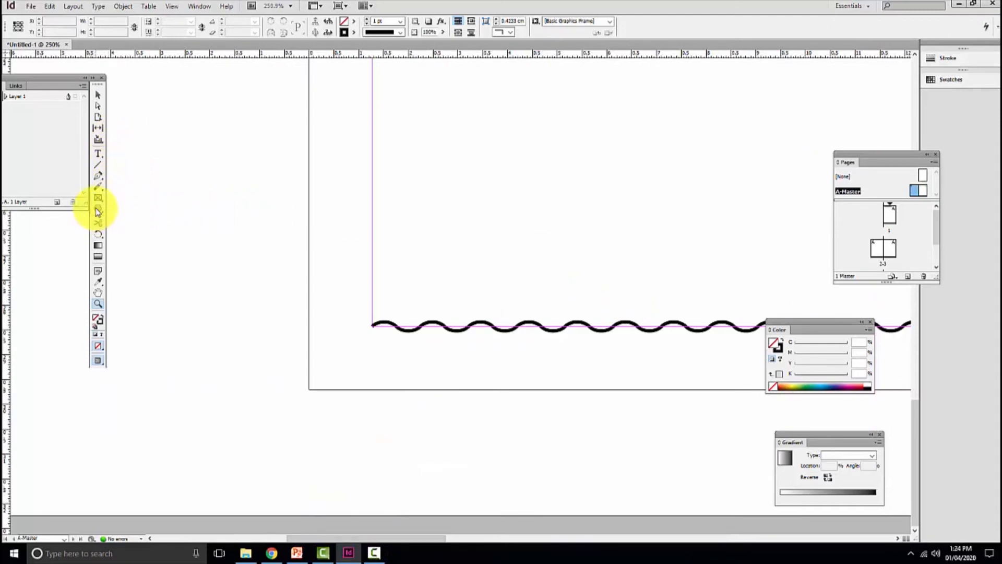
click(135, 222)
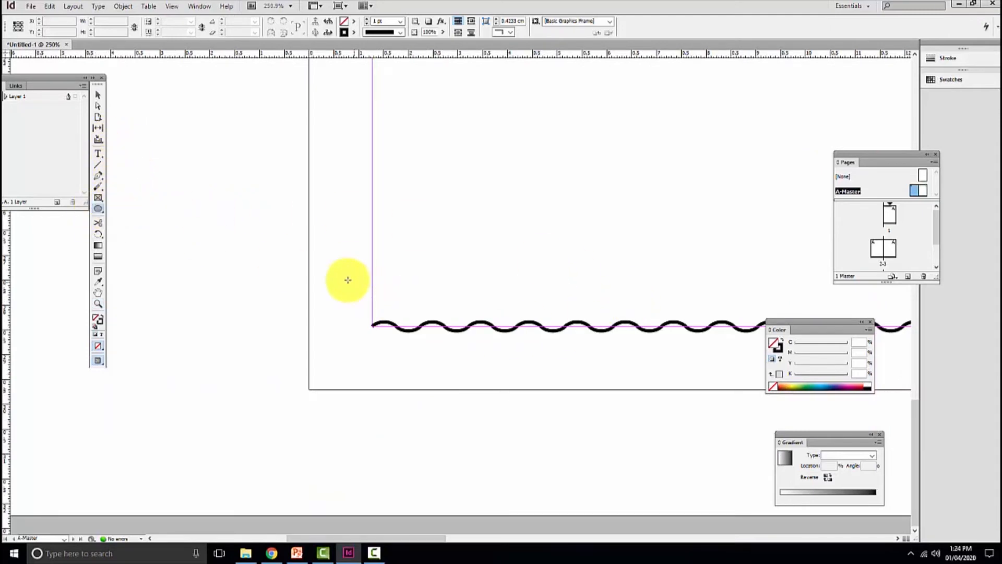
drag(341, 274, 432, 370)
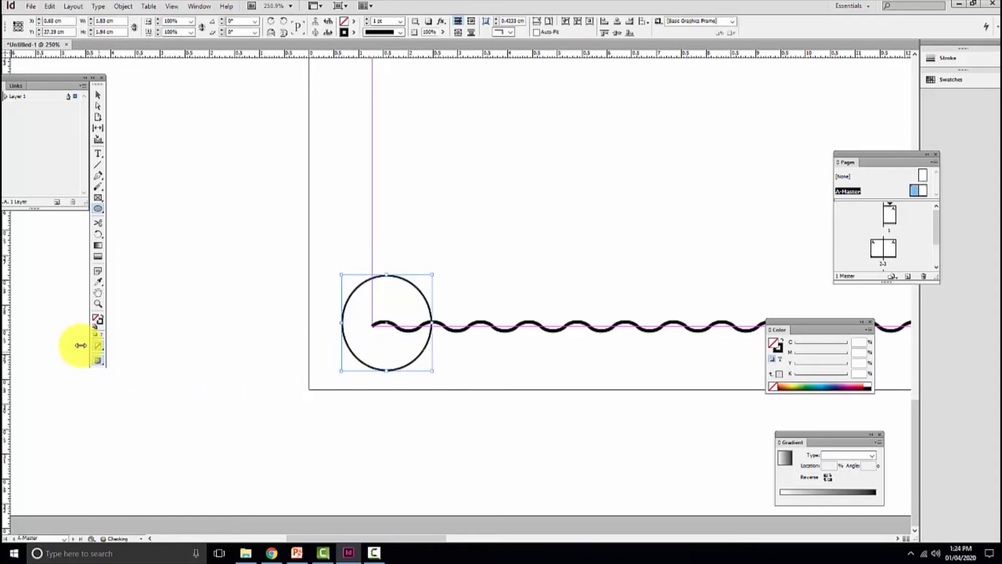
- Fill the ellipse with light yellow (C 0, M 2, Y 62, K 0) and remove its stroke
click(792, 387)
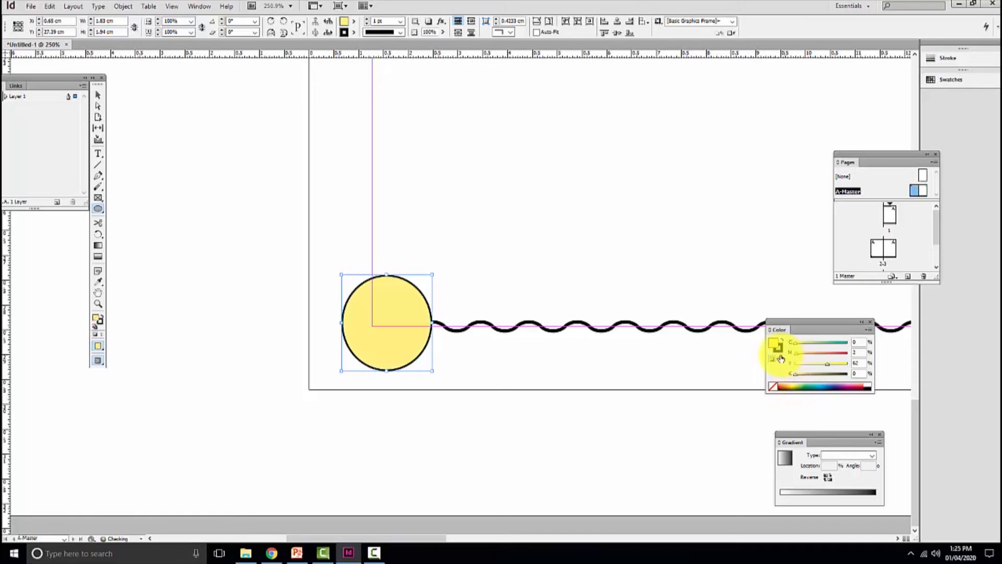
click(779, 349)
click(772, 387)
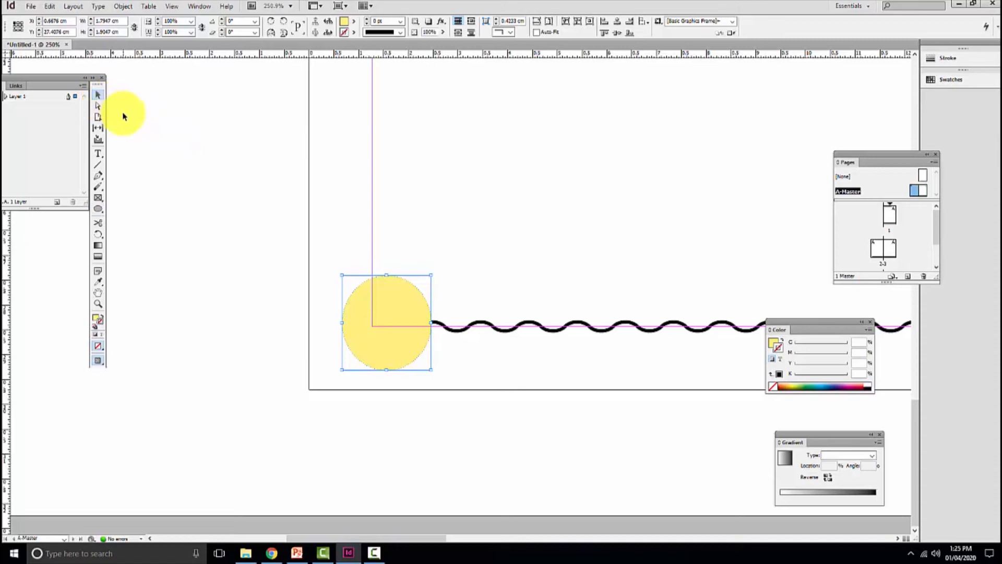
- Copy the yellow circle to the lower right margin corner of the right-hand master page
key(ctrl+0)
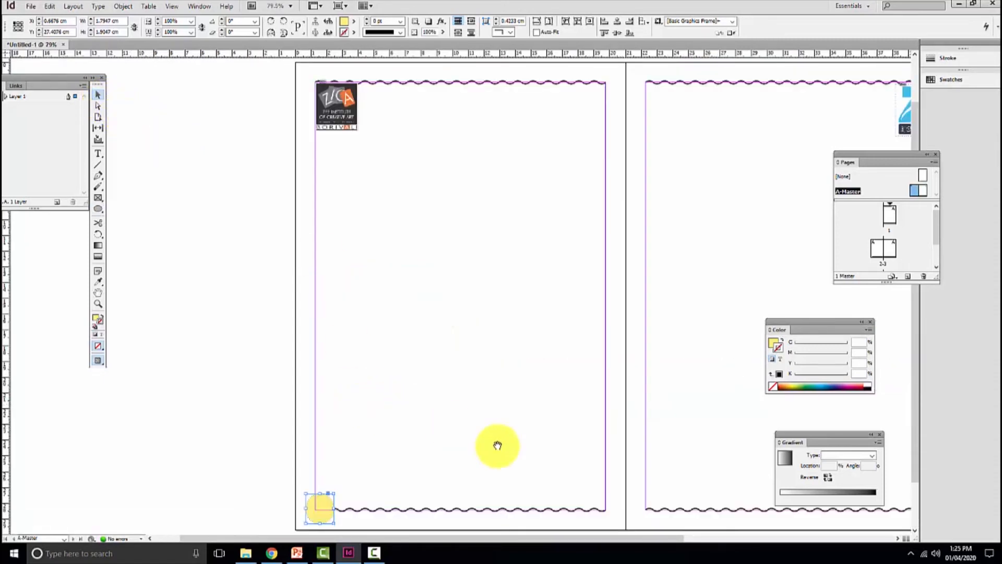
drag(482, 426, 214, 382)
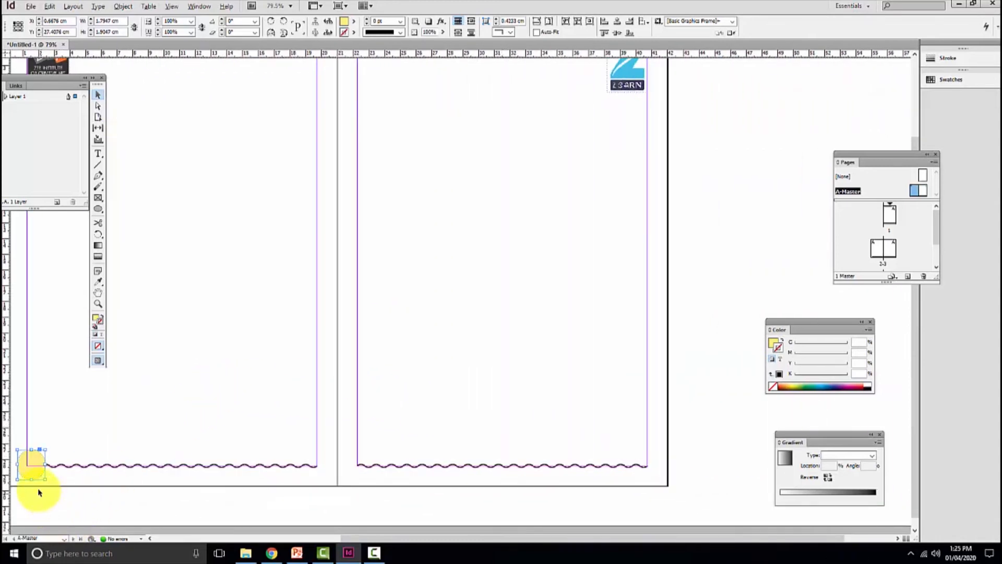
drag(30, 477, 645, 476)
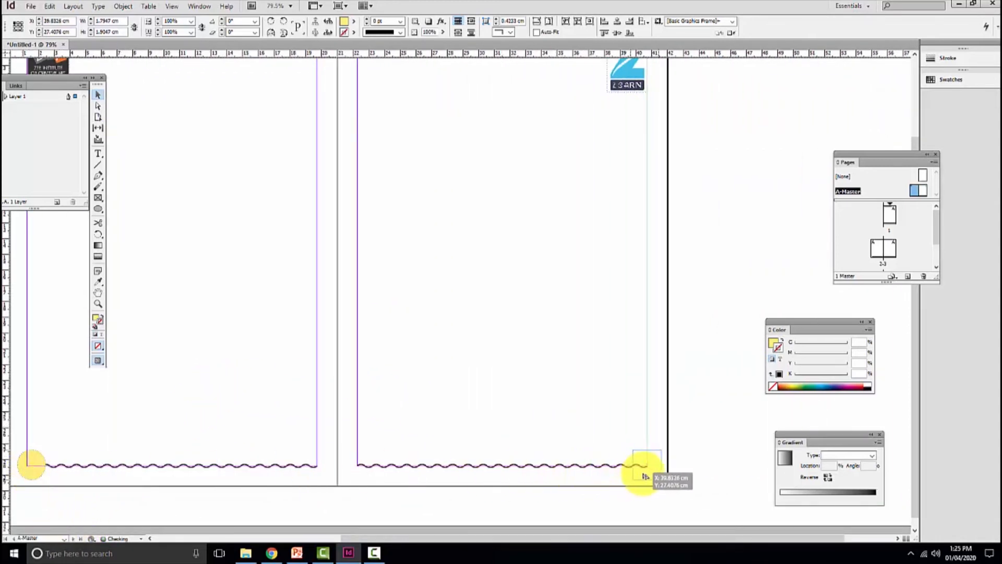
click(585, 429)
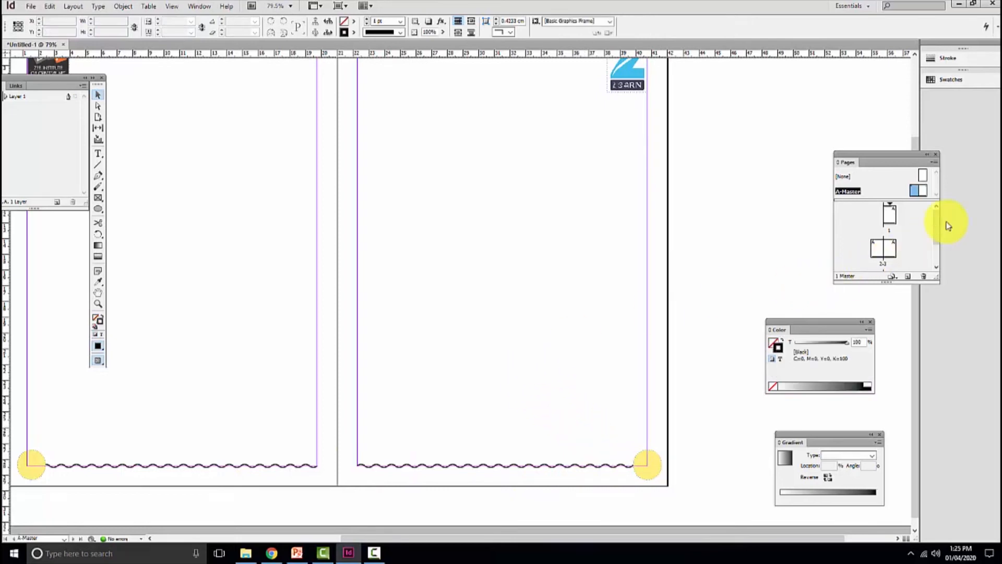
- Draw a text frame of about 2.4 × 2.8 cm beside the yellow circle on the left-hand master page
drag(516, 335, 834, 297)
key(z)
drag(244, 398, 456, 496)
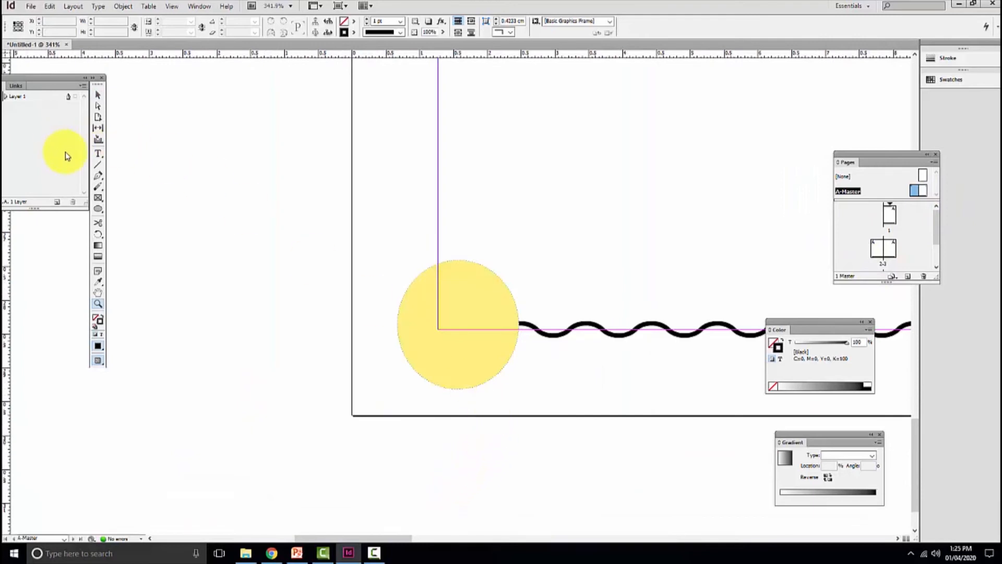
click(97, 154)
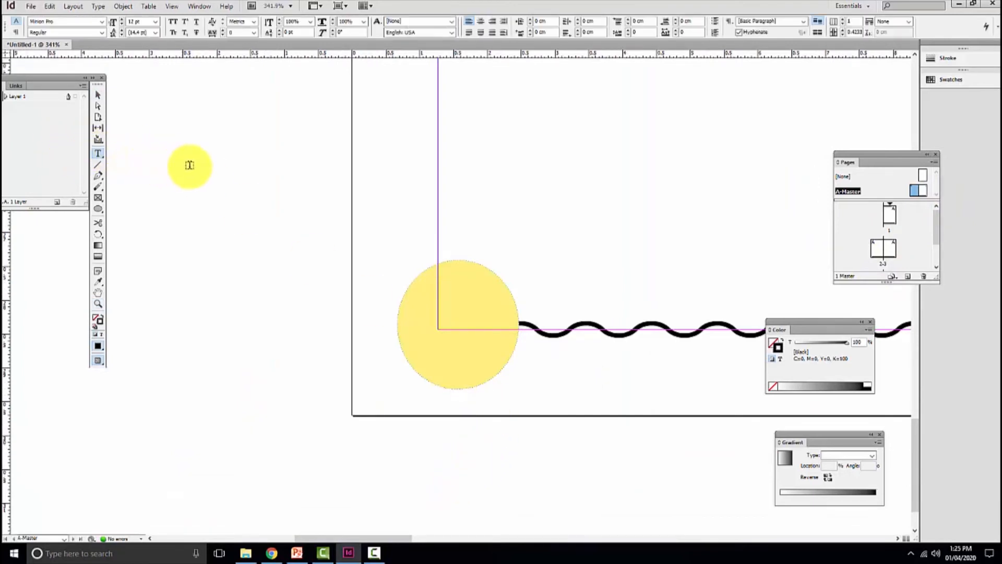
drag(210, 169, 374, 358)
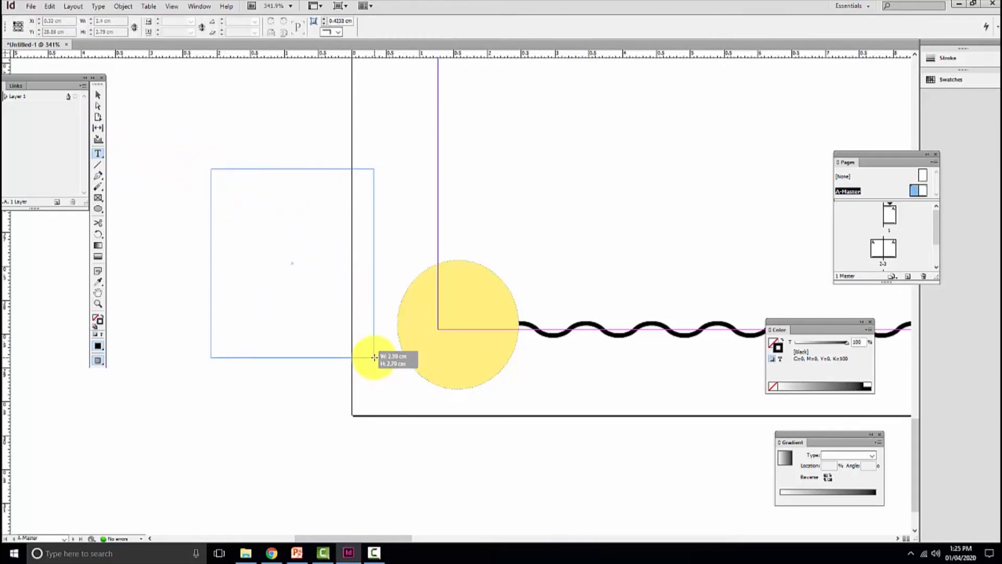
click(369, 356)
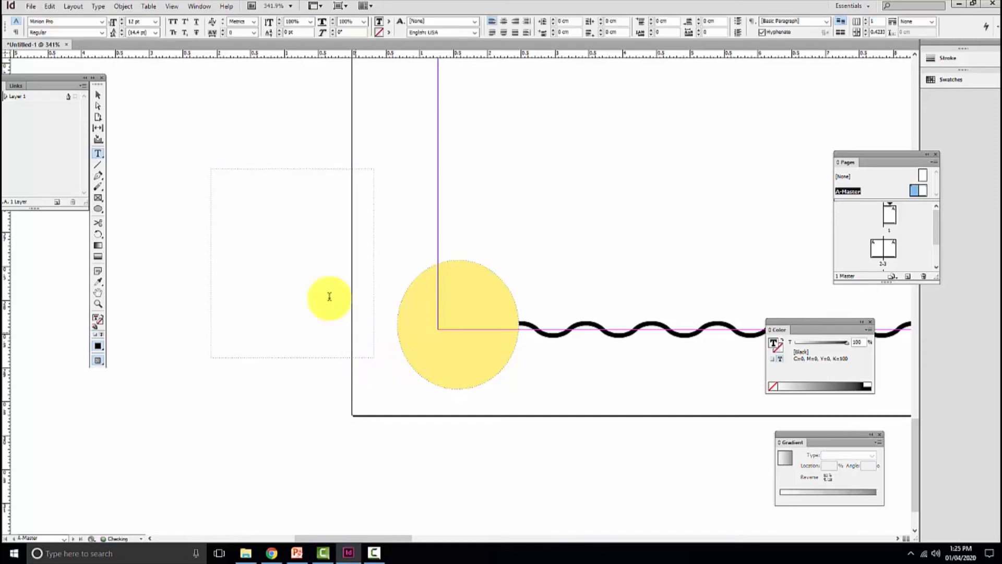
- Insert a Current Page Number marker into the new text frame
click(124, 7)
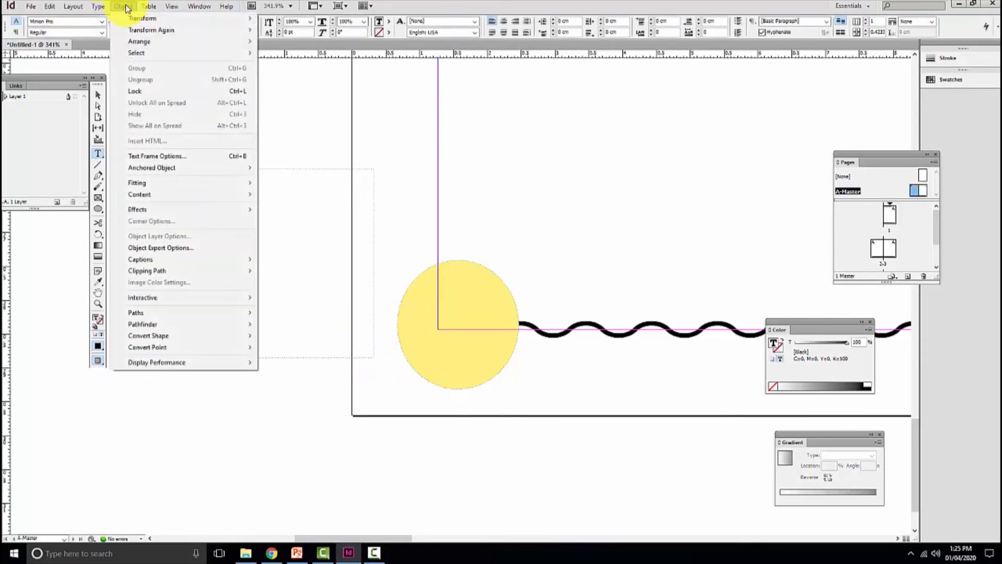
mouse_move(103, 8)
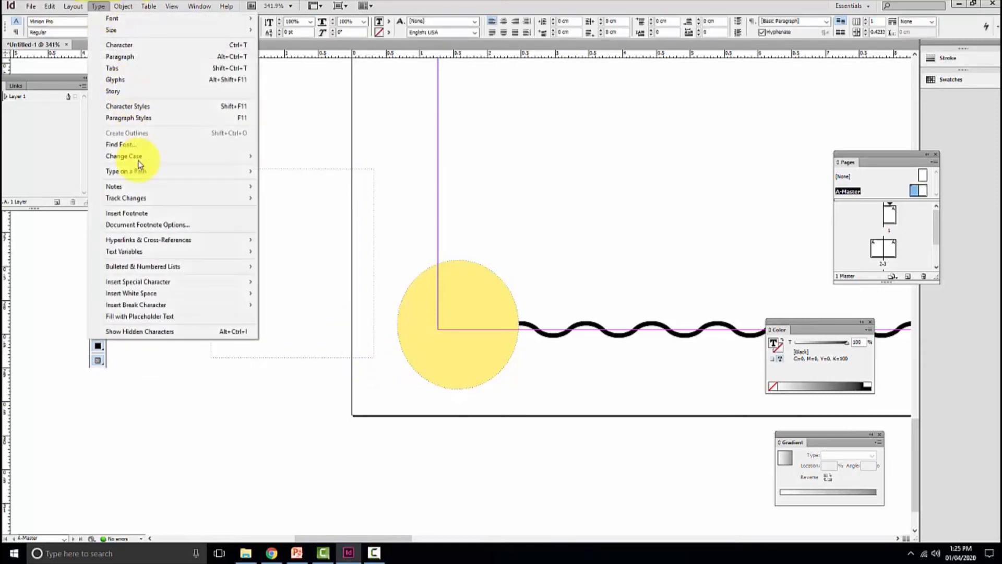
mouse_move(175, 285)
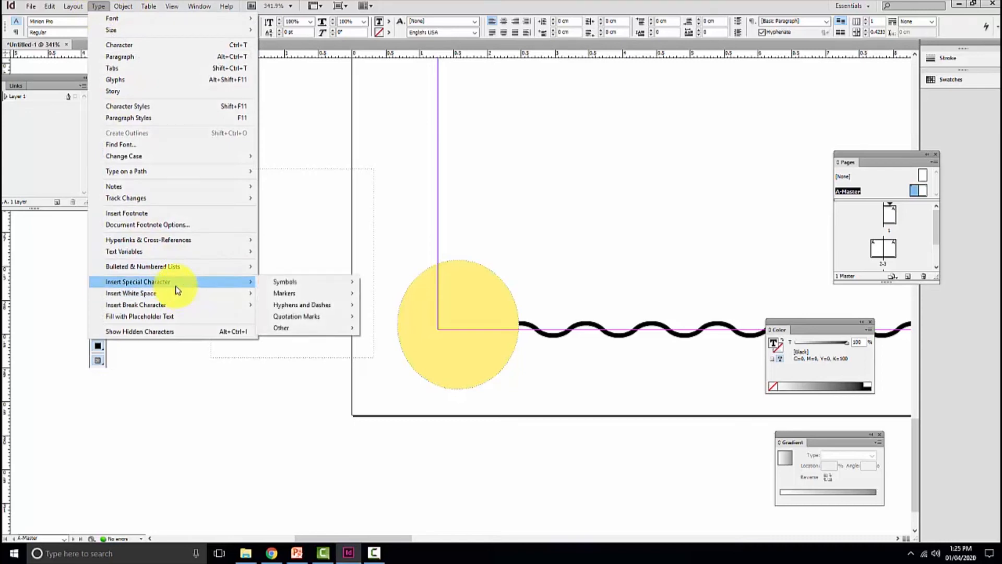
mouse_move(267, 295)
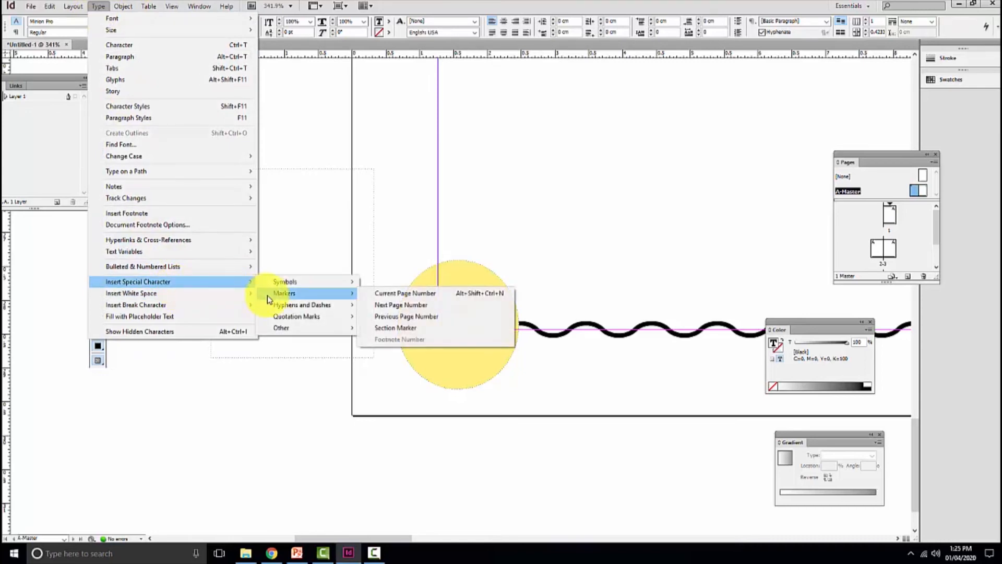
click(396, 297)
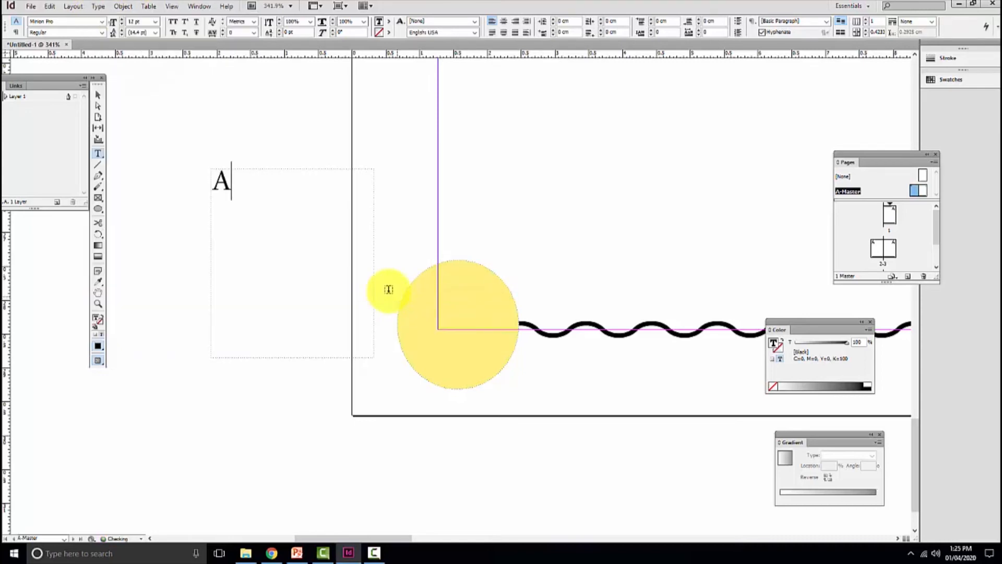
- Set the page number marker's font to Mistral and move its text frame onto the left-hand yellow circle
drag(251, 183, 168, 179)
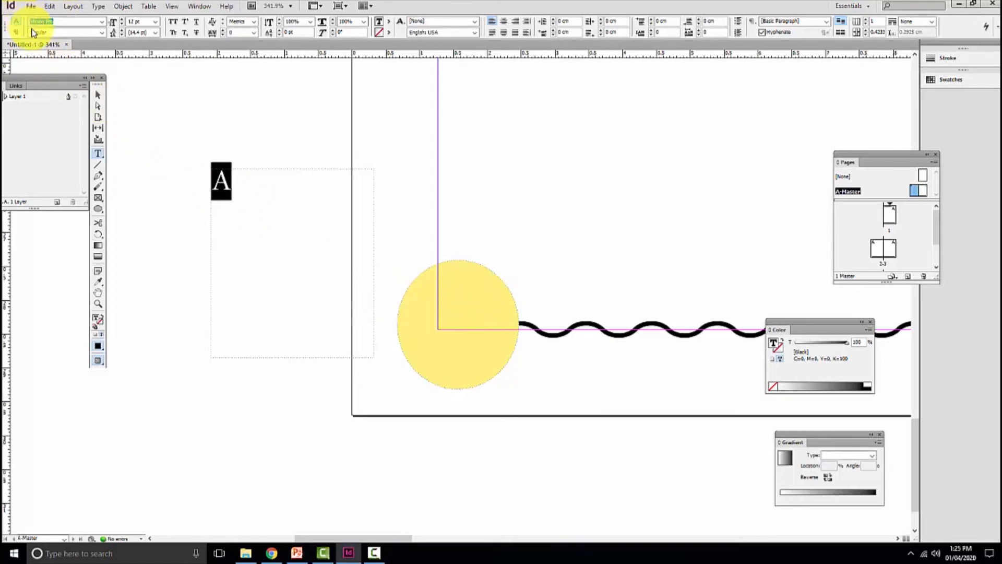
key(Up)
key(Down)
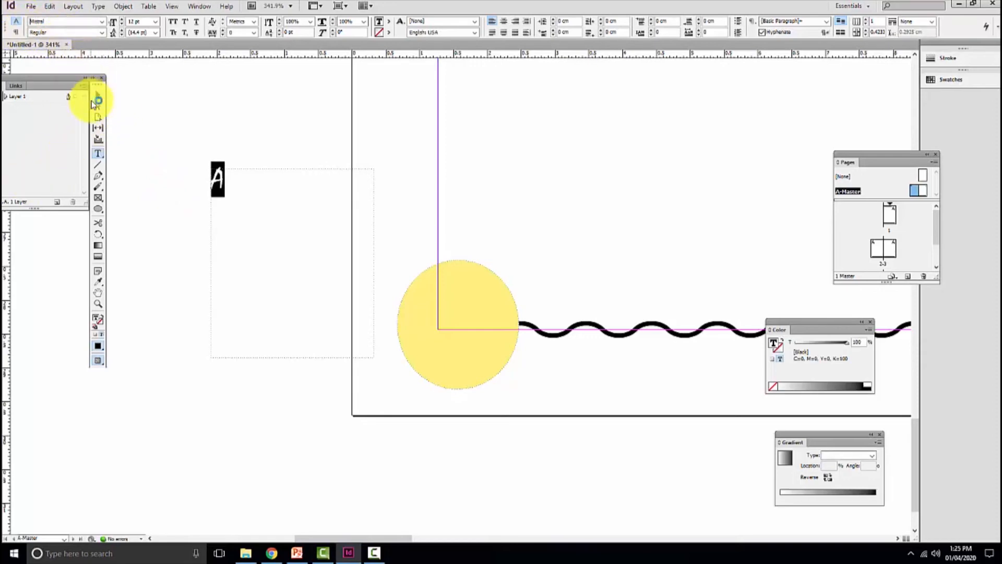
click(97, 97)
drag(223, 183, 440, 316)
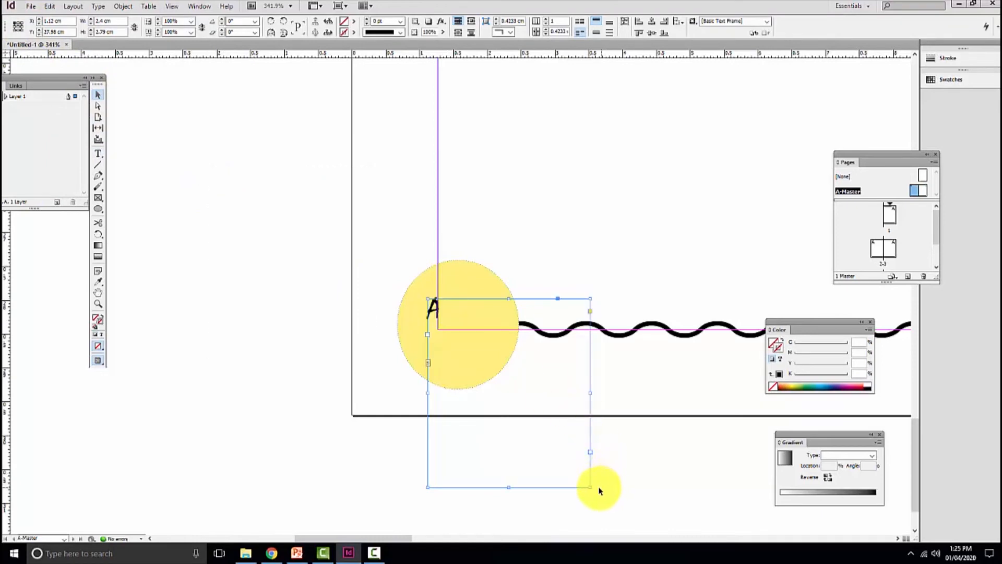
- Set the page number marker's font size to 30 pt
click(98, 155)
click(467, 310)
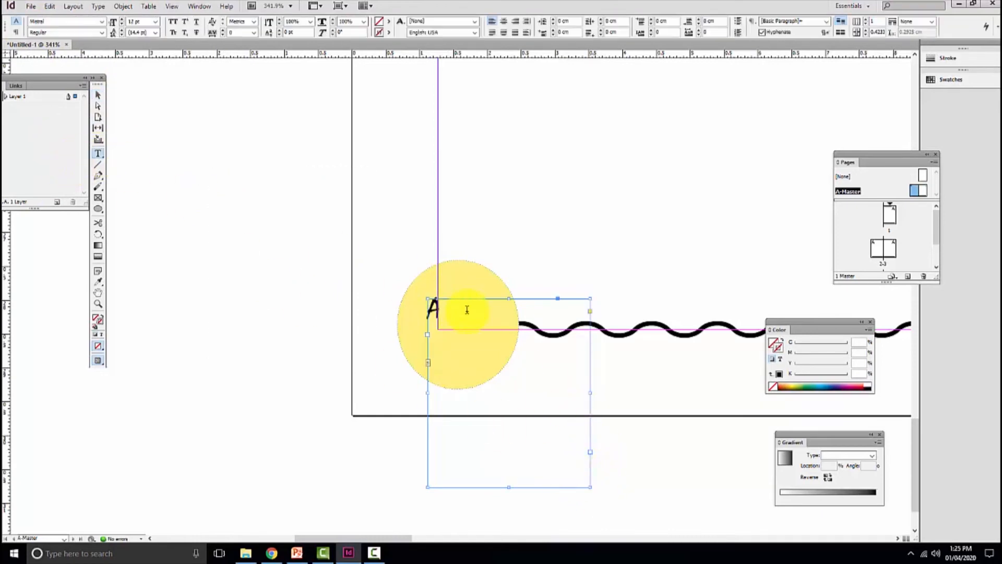
drag(458, 315, 403, 307)
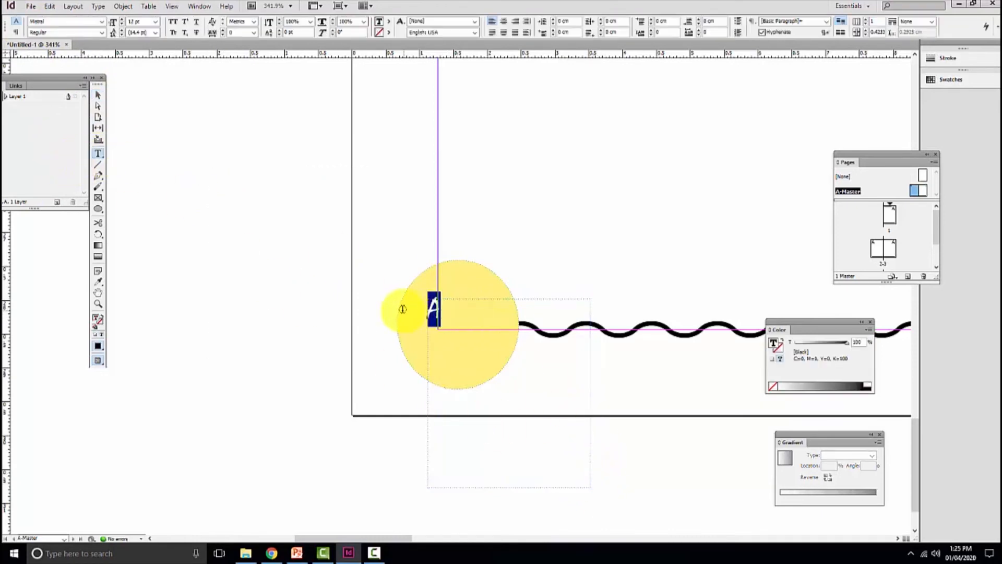
click(142, 23)
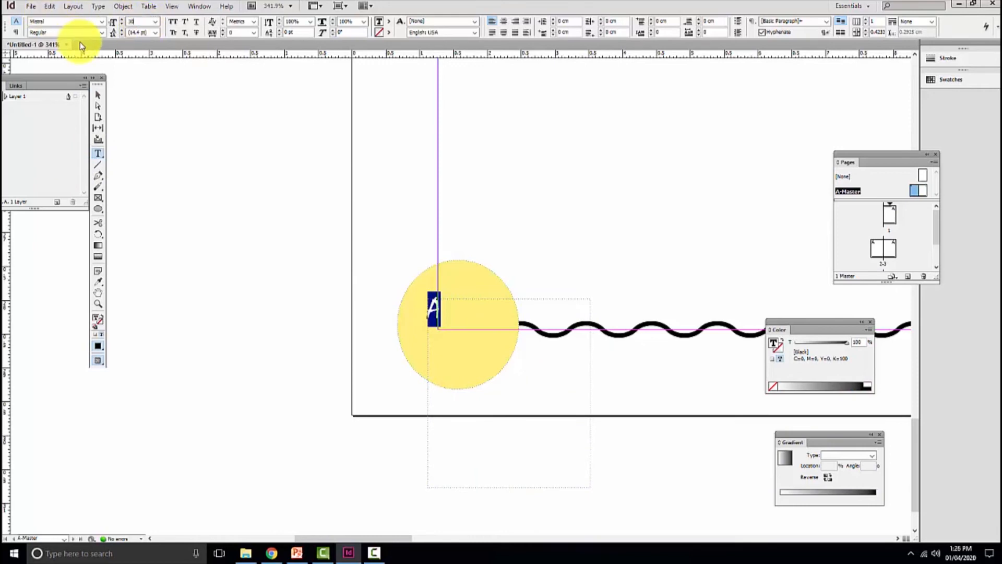
key(Return)
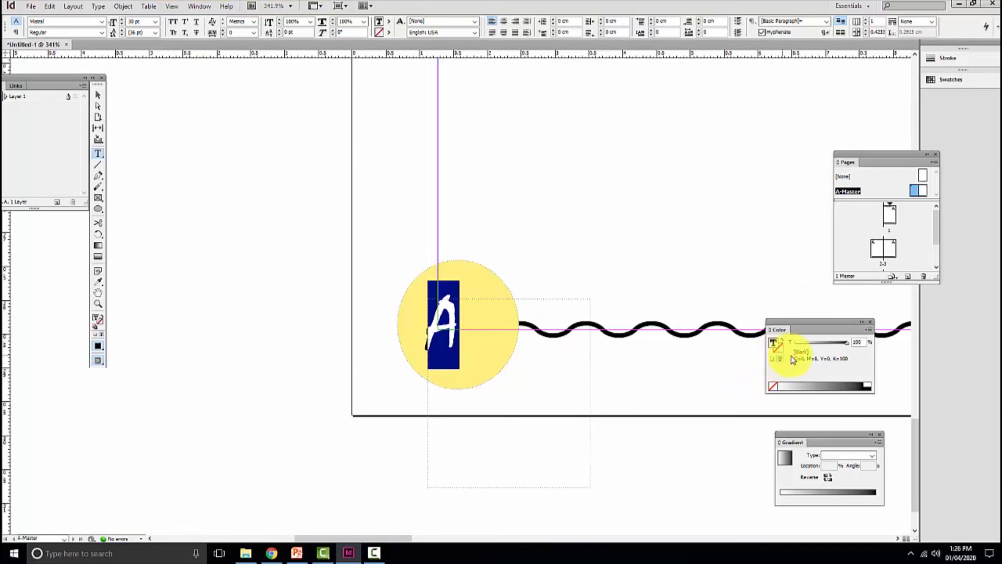
- Color the selected page number marker orange using CMYK values, with 0% cyan, 100% yellow and 0% black
drag(830, 333, 598, 230)
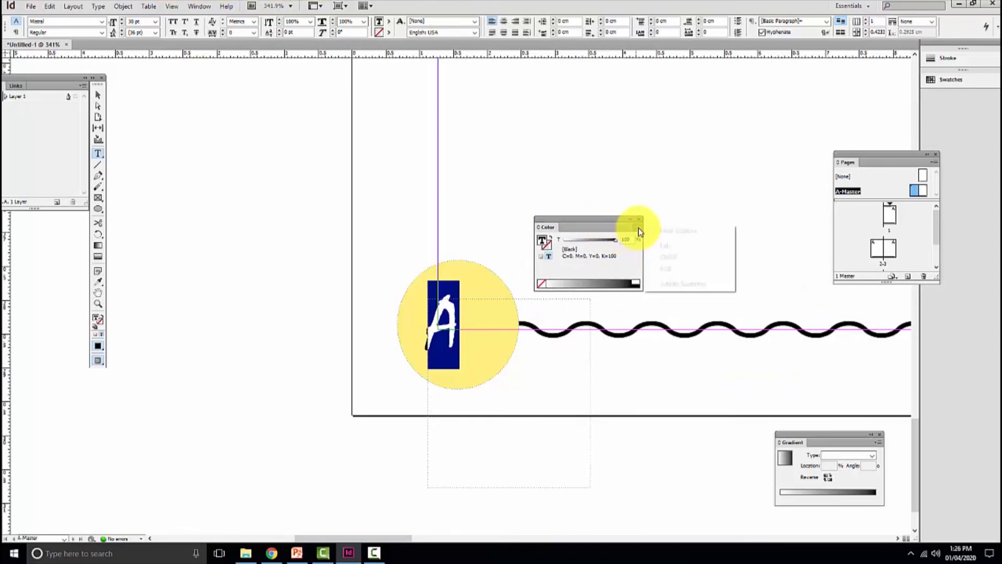
click(666, 257)
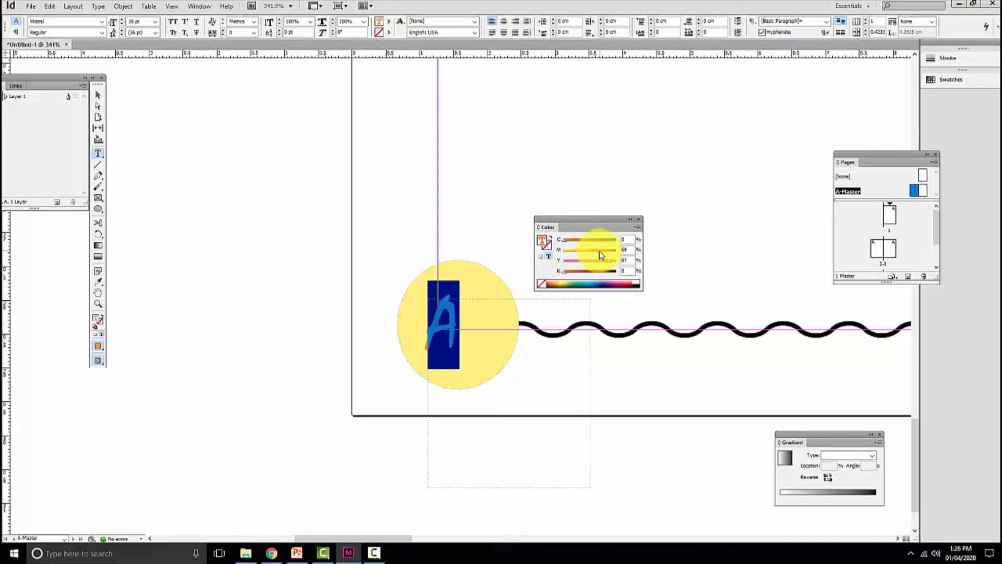
drag(599, 251, 637, 264)
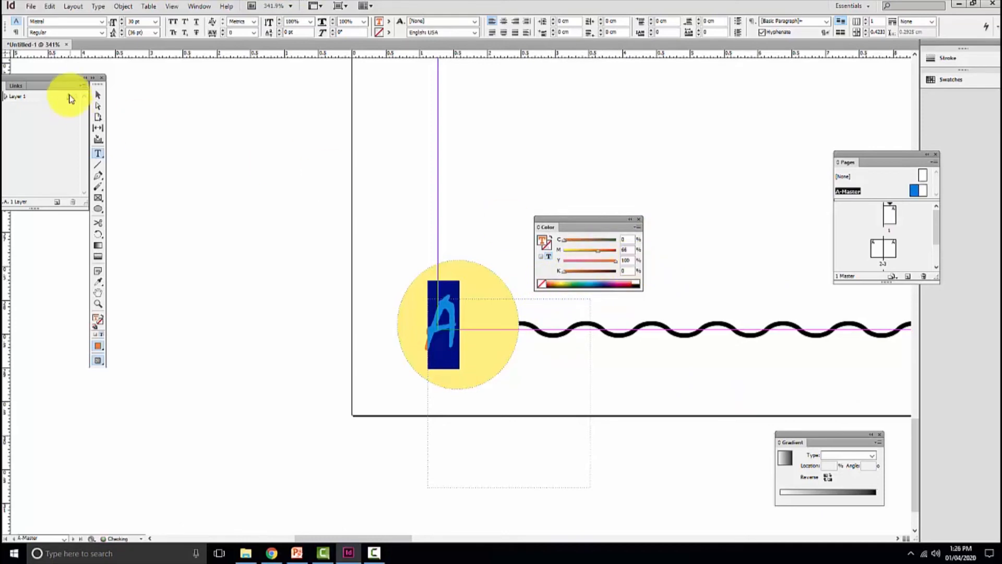
- Shrink the marker's text frame to about 0.59 × 1 cm and center it on the left-hand yellow circle
click(95, 99)
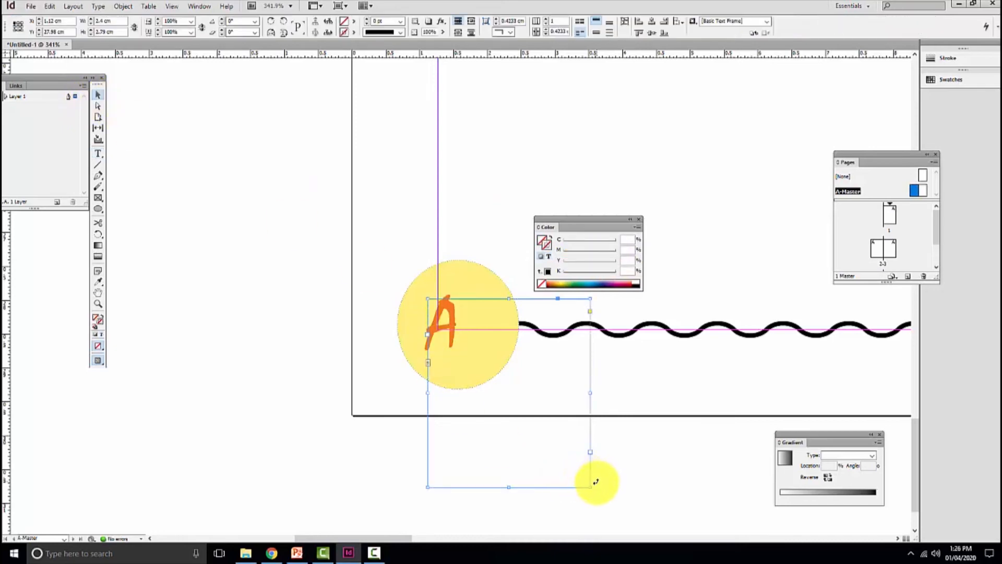
drag(591, 487, 467, 346)
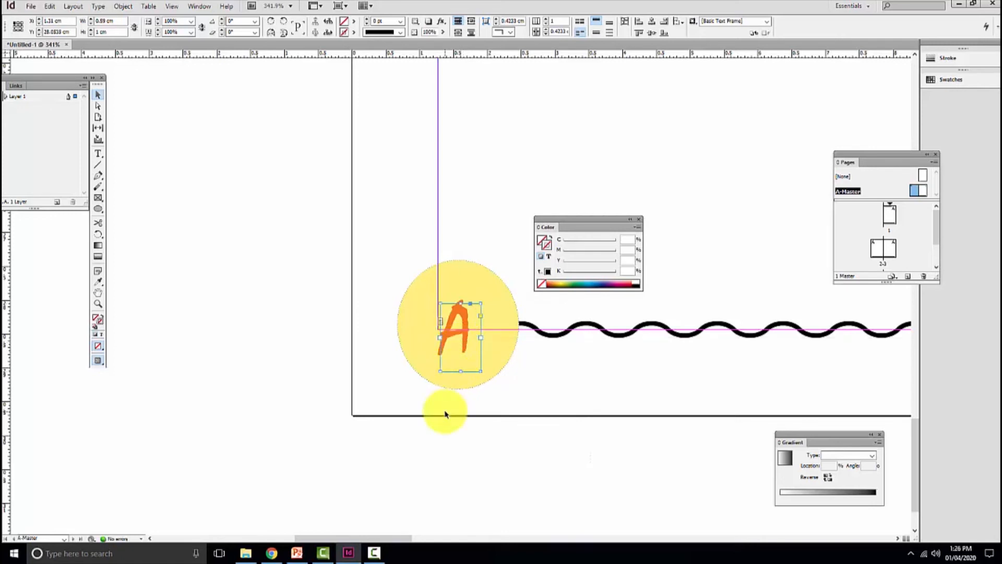
- Copy the page number text frame to the right-hand master page and place it in the middle of the yellow circle
key(ctrl+1)
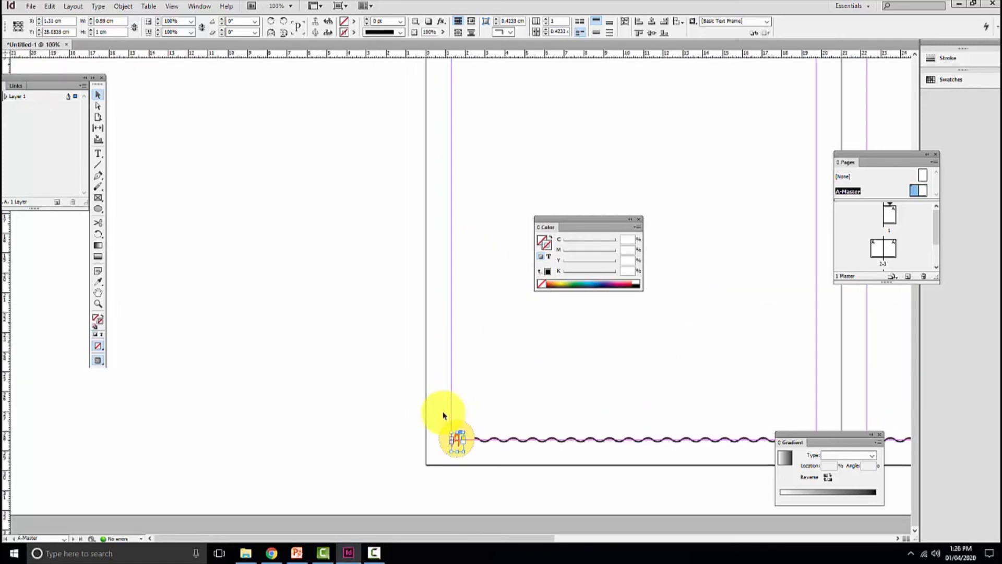
drag(634, 438, 204, 350)
drag(71, 444, 810, 421)
drag(675, 388, 302, 386)
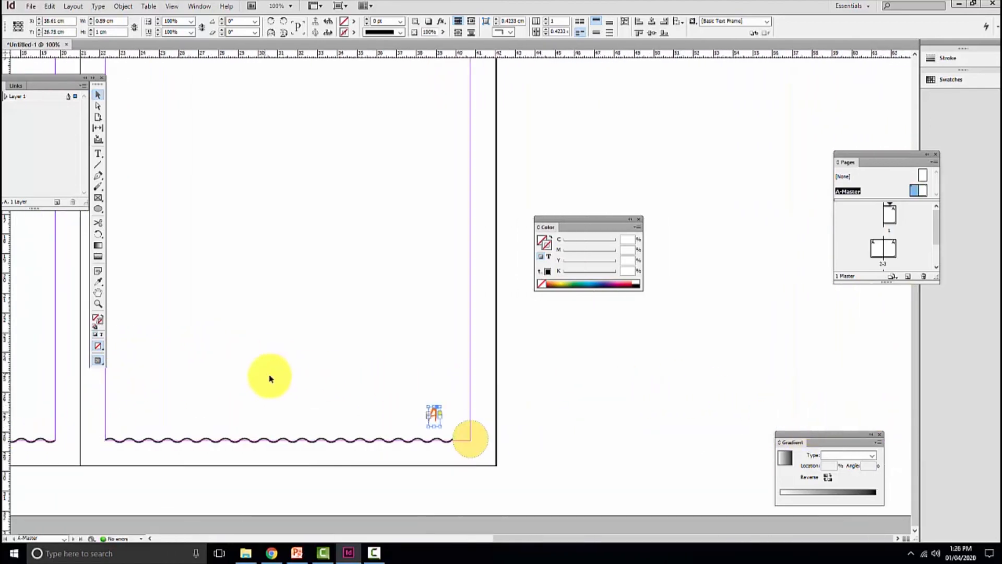
drag(380, 384, 641, 512)
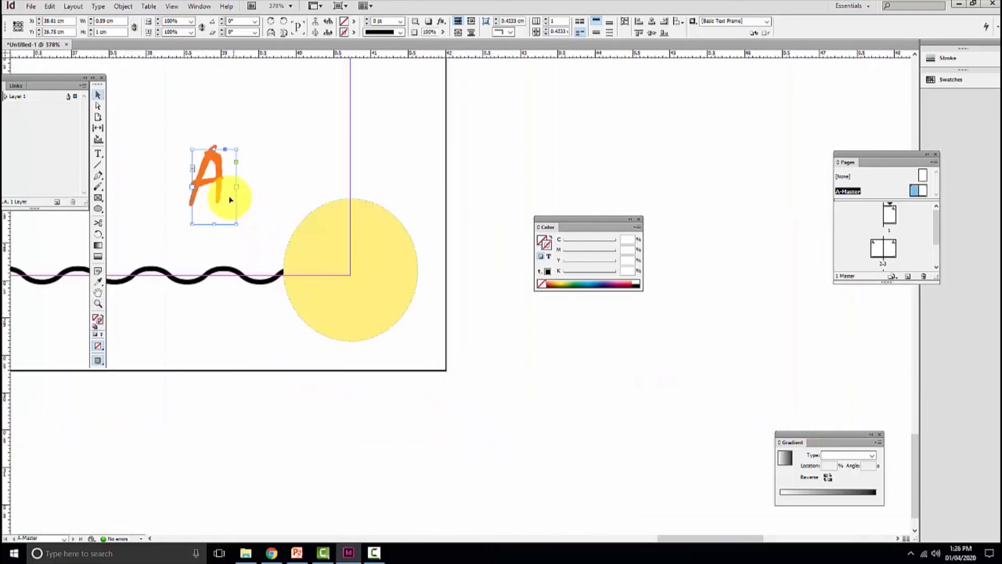
drag(221, 199, 353, 287)
click(438, 353)
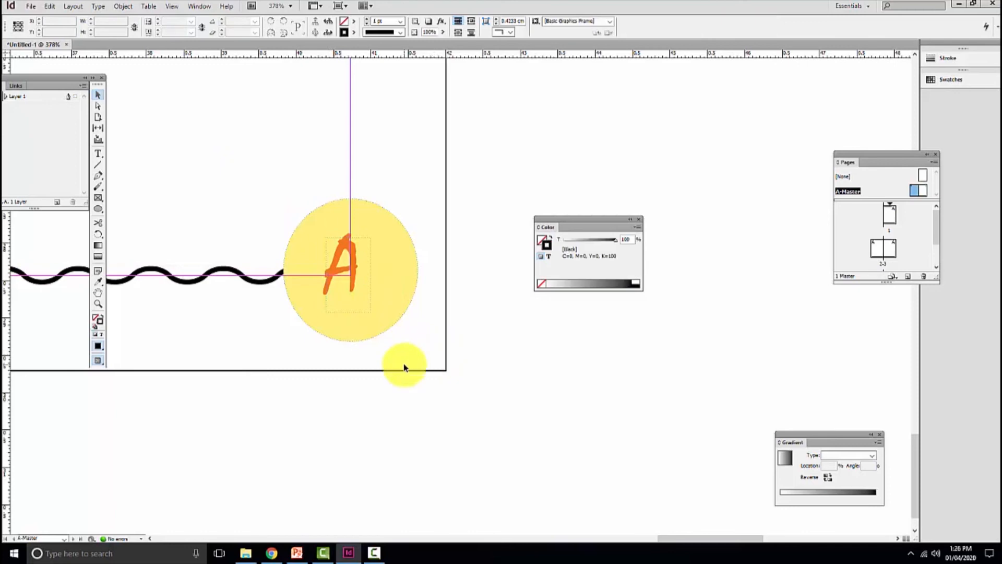
- Go to document page 1 and add two more pages to the document
key(ctrl+0)
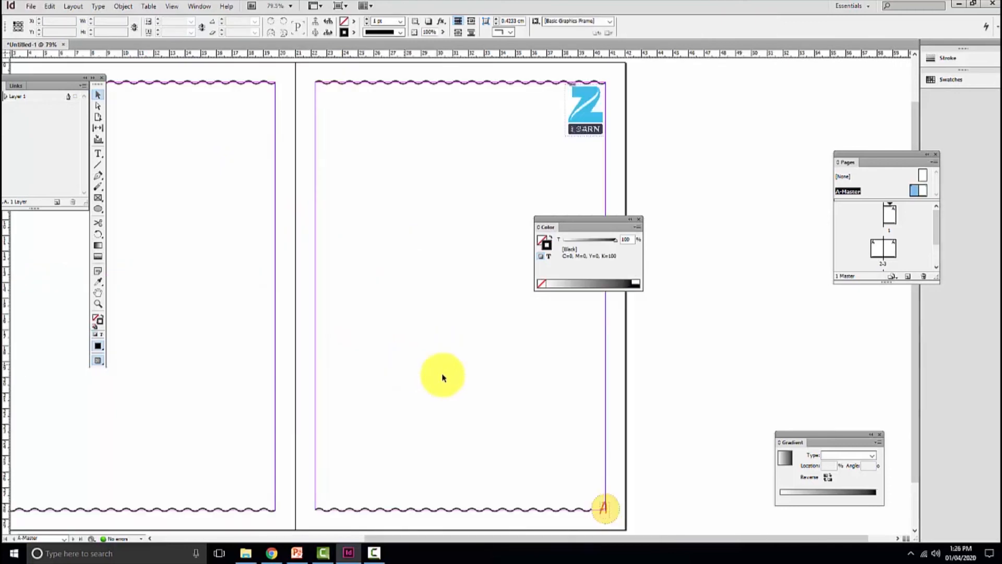
double_click(890, 216)
scroll(615, 444, down, 1)
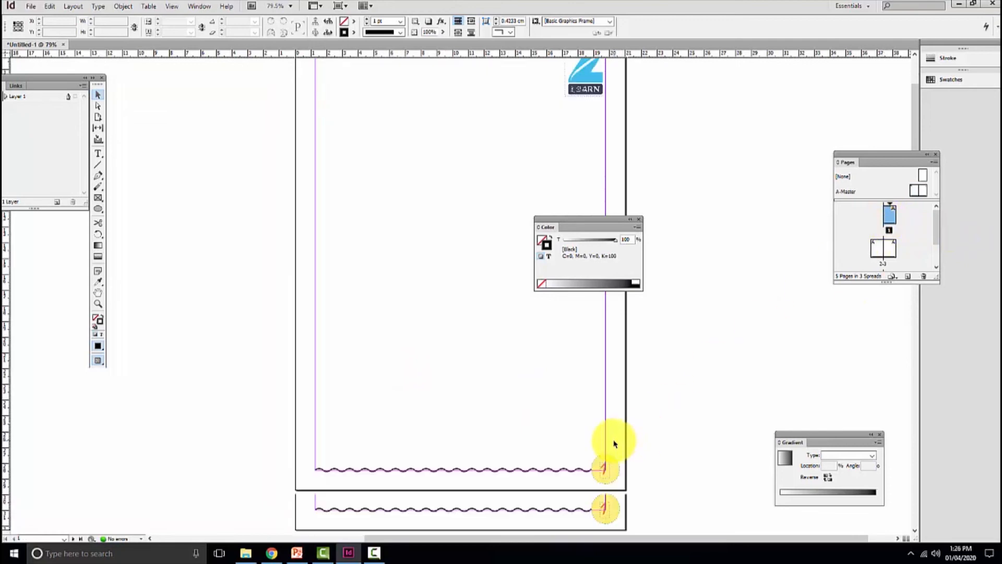
scroll(615, 443, up, 1)
drag(505, 458, 334, 413)
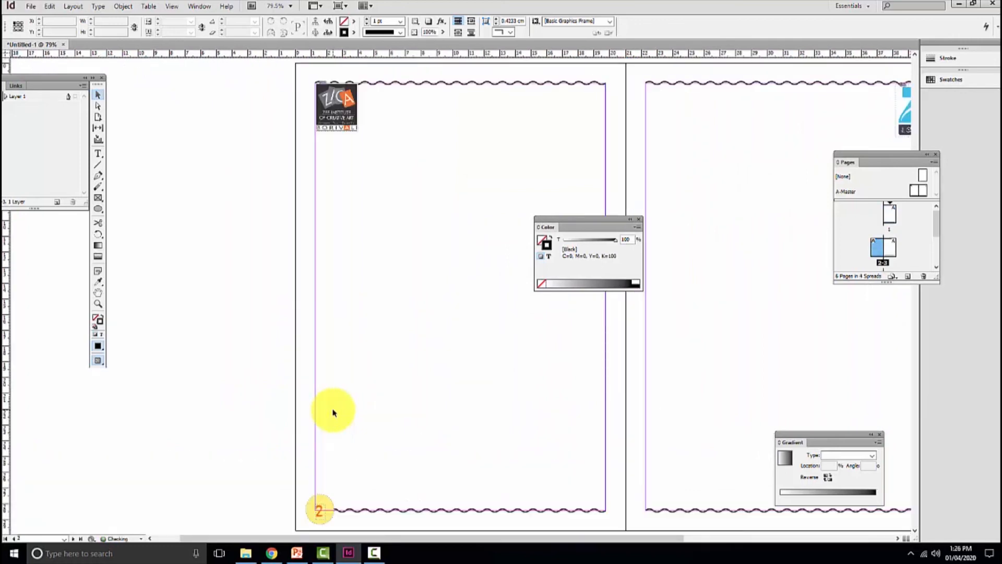
key(ctrl+shift+p)
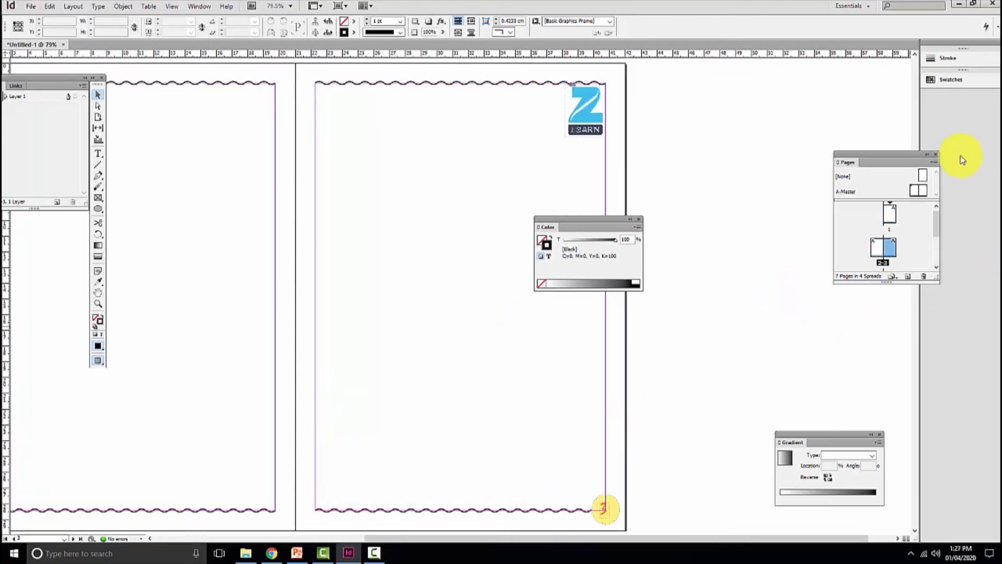
- Examine the page numbers, logos and wavy borders across all document pages and compare them with the A-Master spread
drag(899, 158, 812, 111)
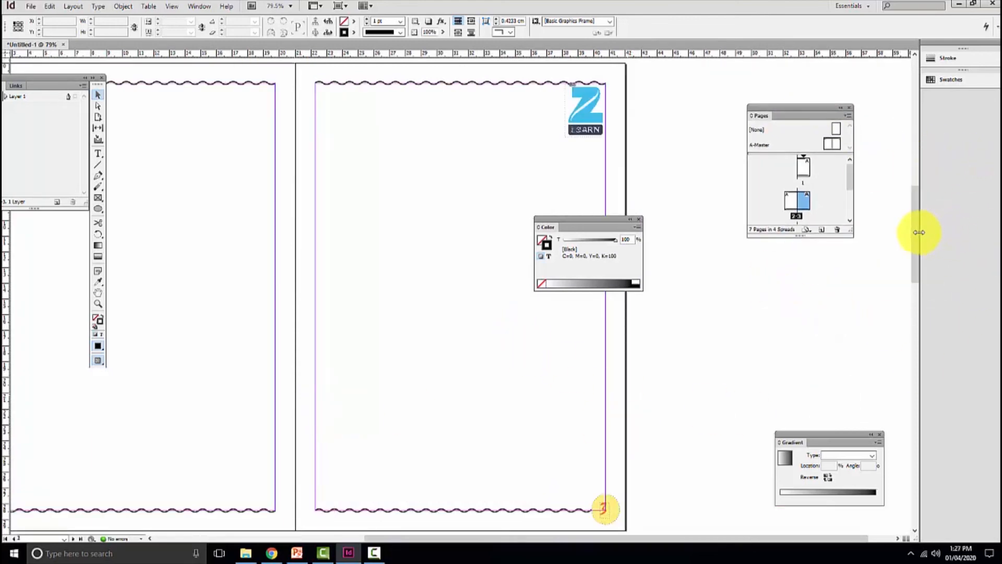
drag(920, 232, 946, 487)
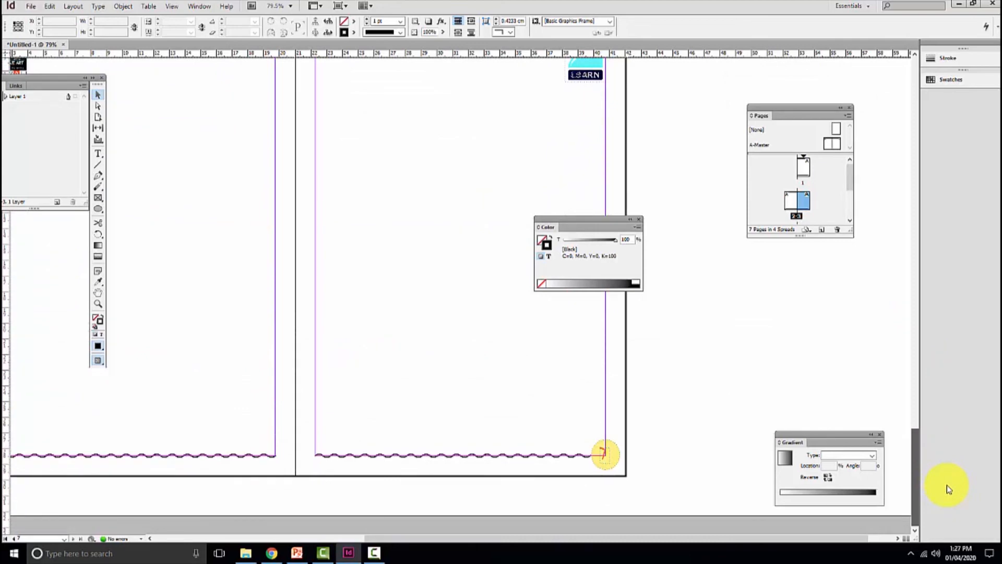
drag(290, 402, 301, 217)
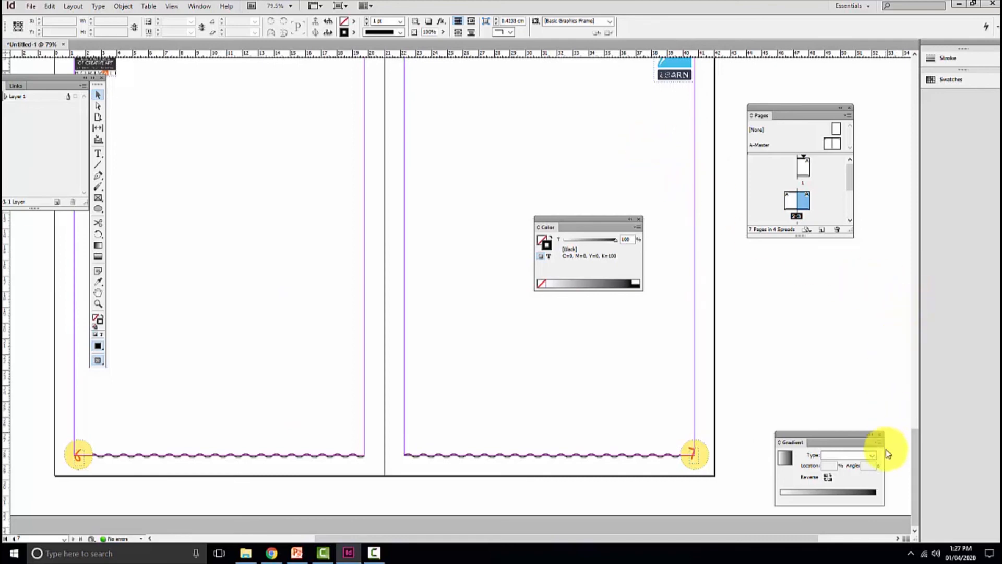
drag(917, 454, 942, 235)
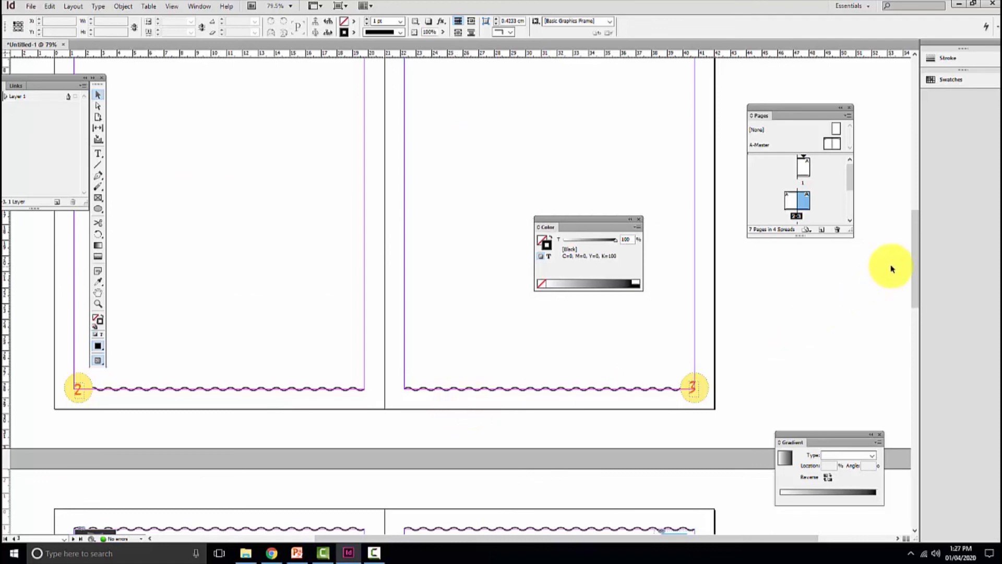
drag(914, 270, 890, 120)
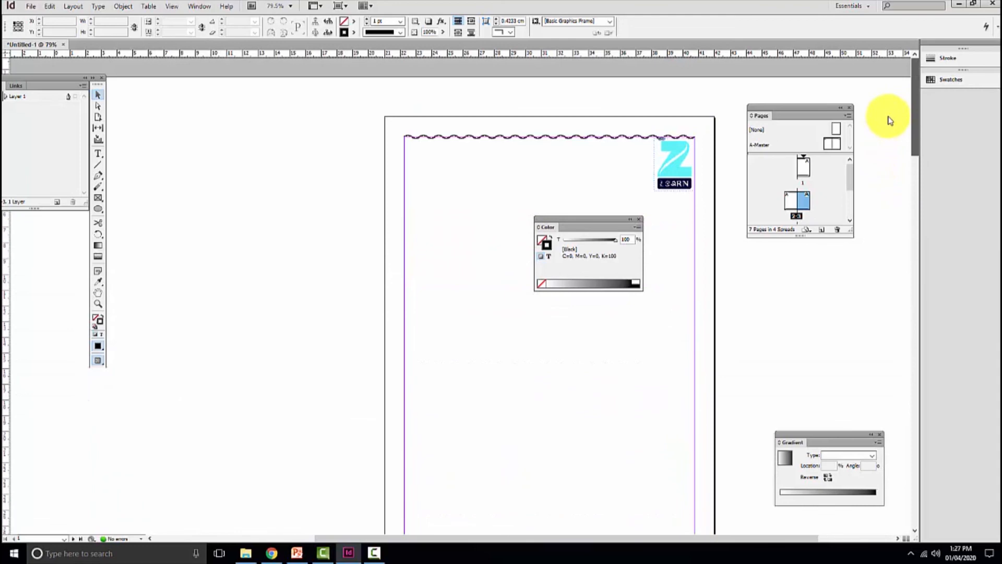
double_click(829, 150)
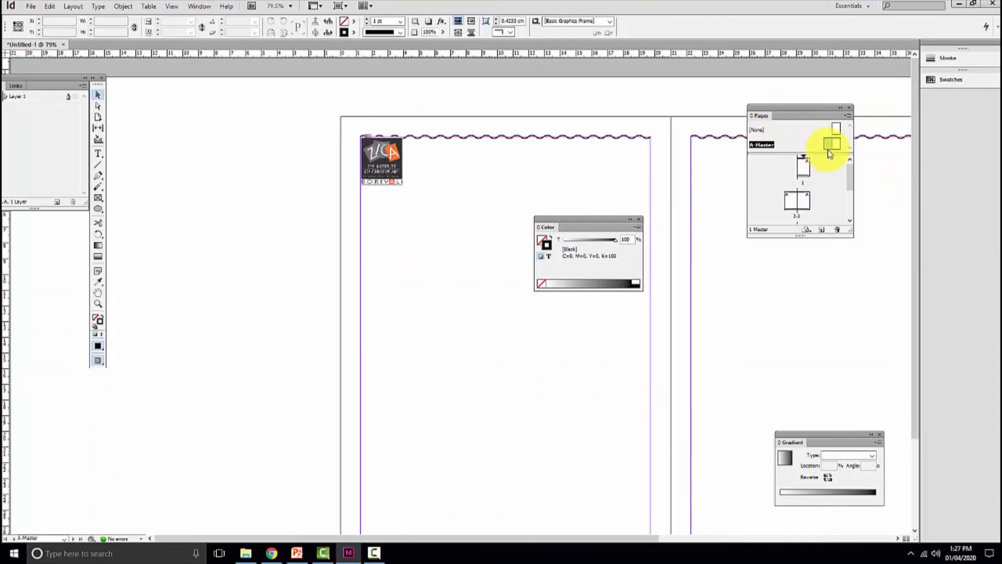
double_click(806, 171)
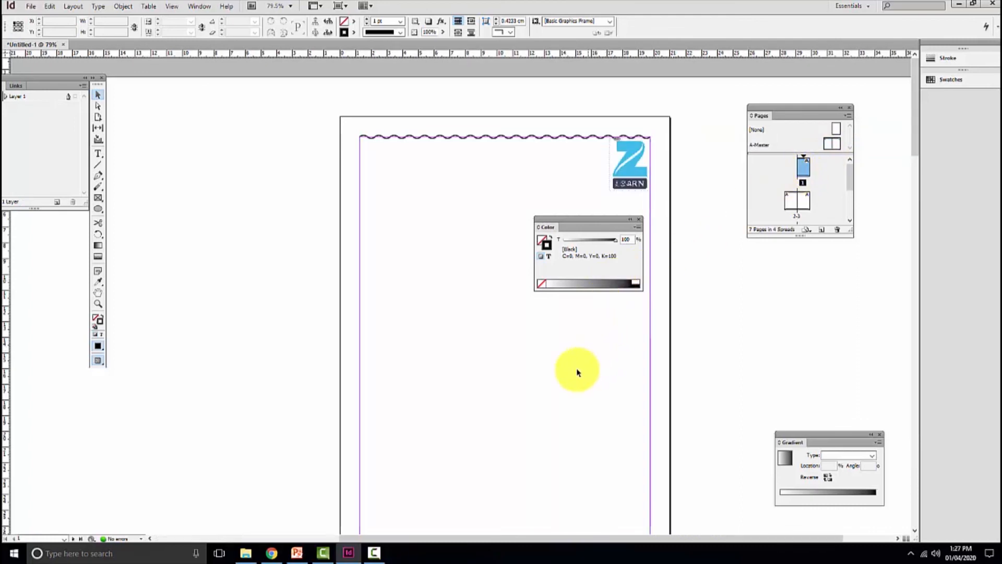
drag(564, 377, 741, 227)
drag(659, 384, 678, 230)
scroll(687, 313, down, 5)
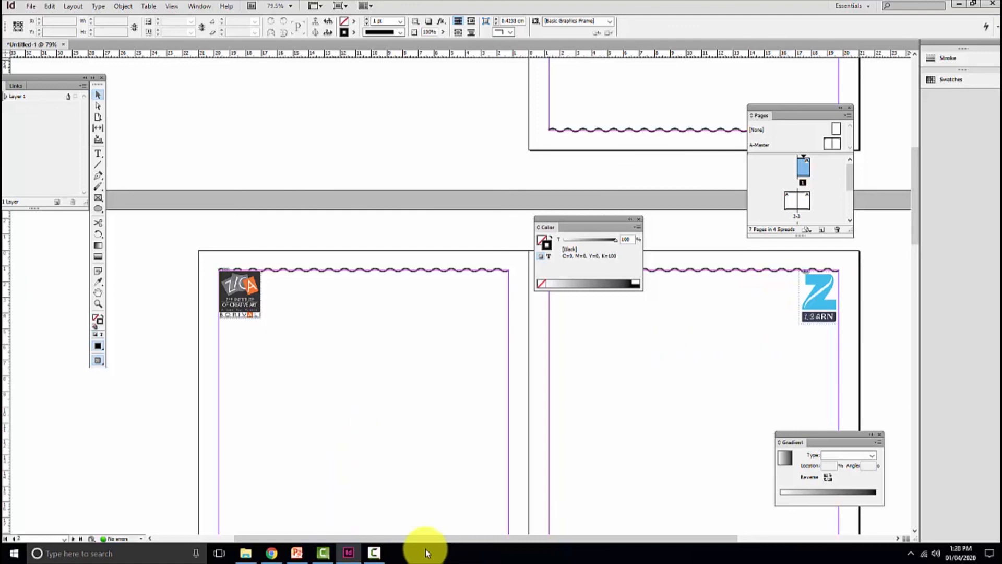
click(375, 553)
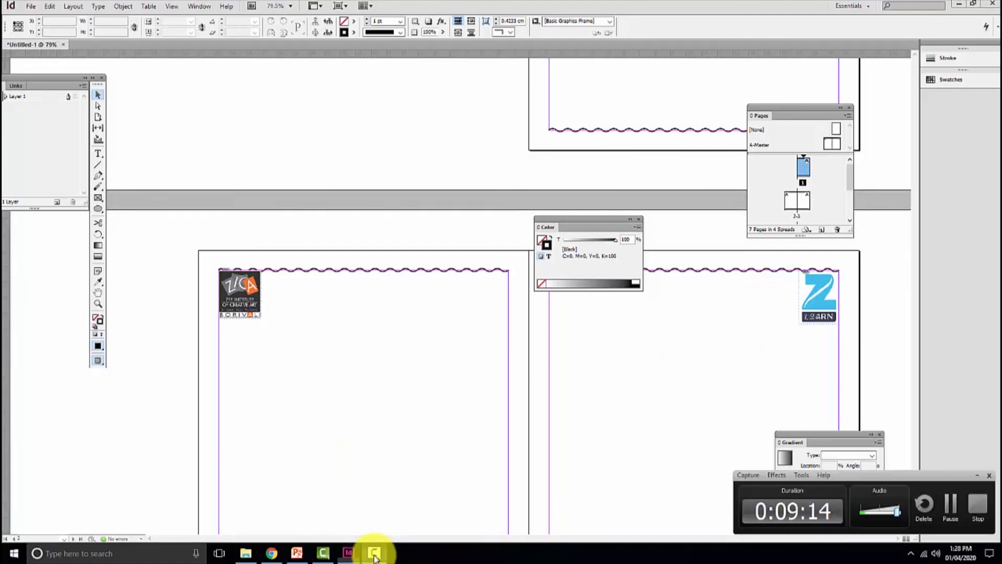
click(984, 511)
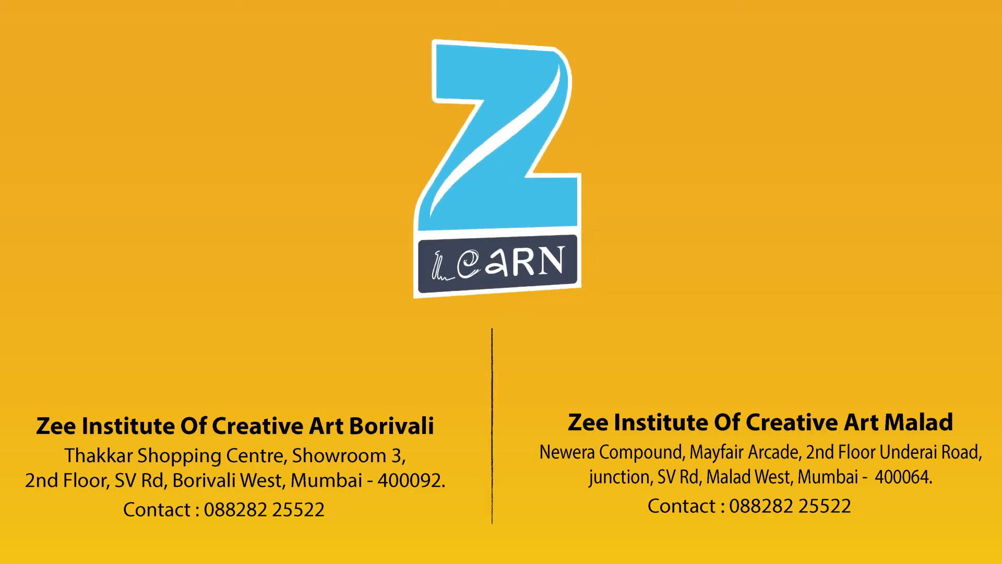